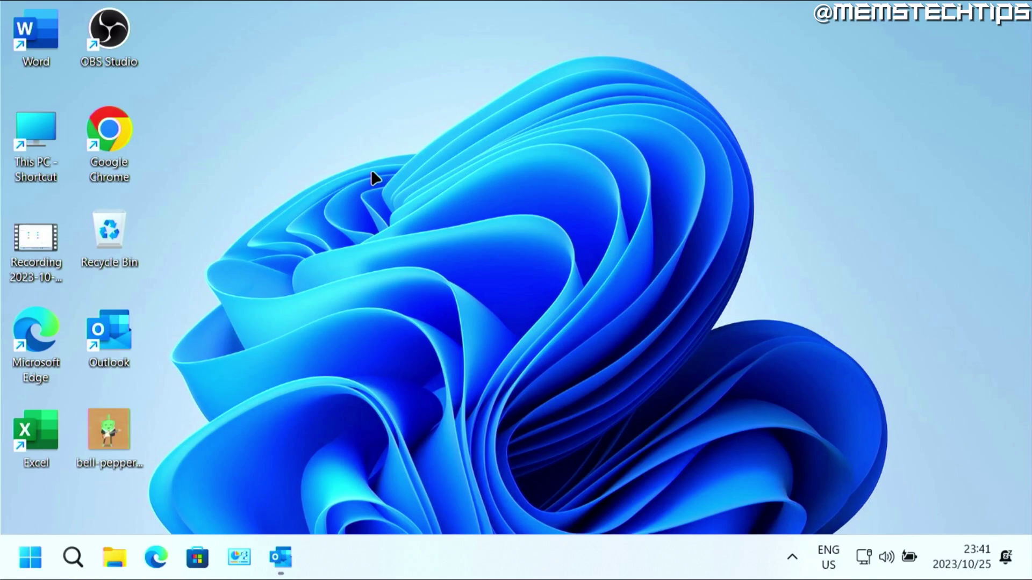
Restore Outlook to a smaller window with the inbox focused, moved up and left
click(281, 557)
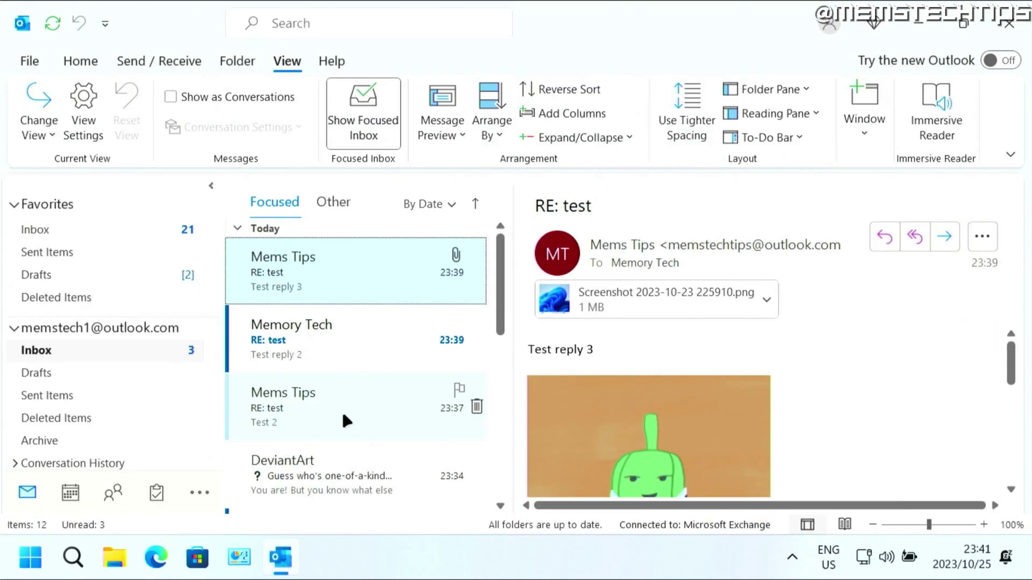
click(141, 349)
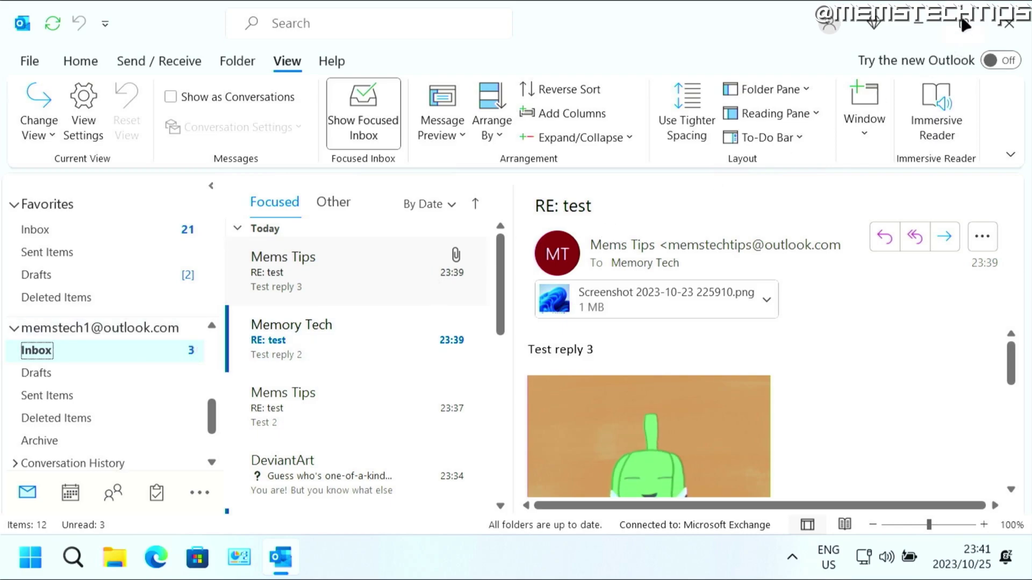
click(961, 25)
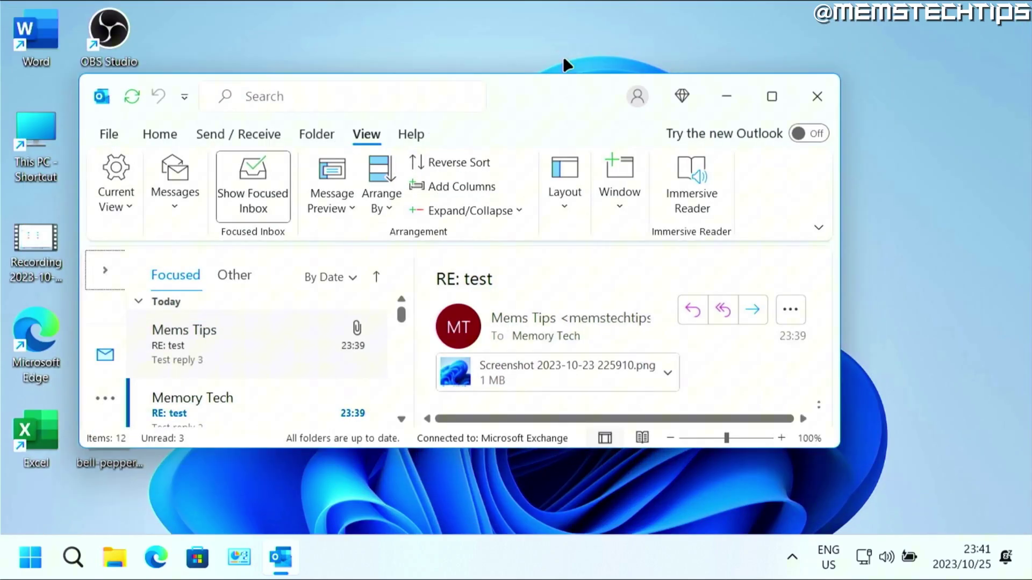
drag(523, 105, 474, 65)
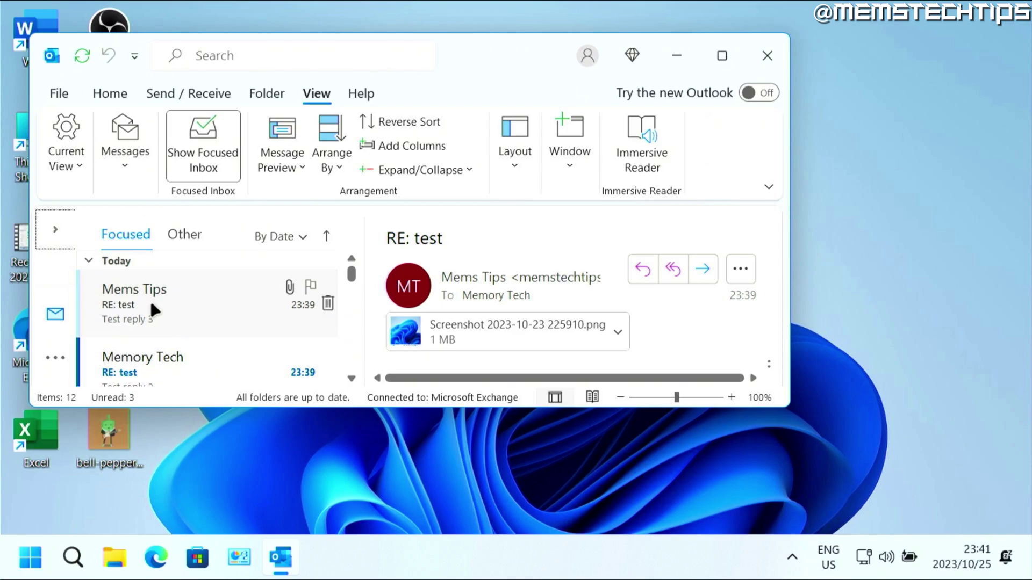
Drag the Mems Tips 'RE: test' reply onto the desktop, saving it as RE_test
drag(138, 298, 833, 264)
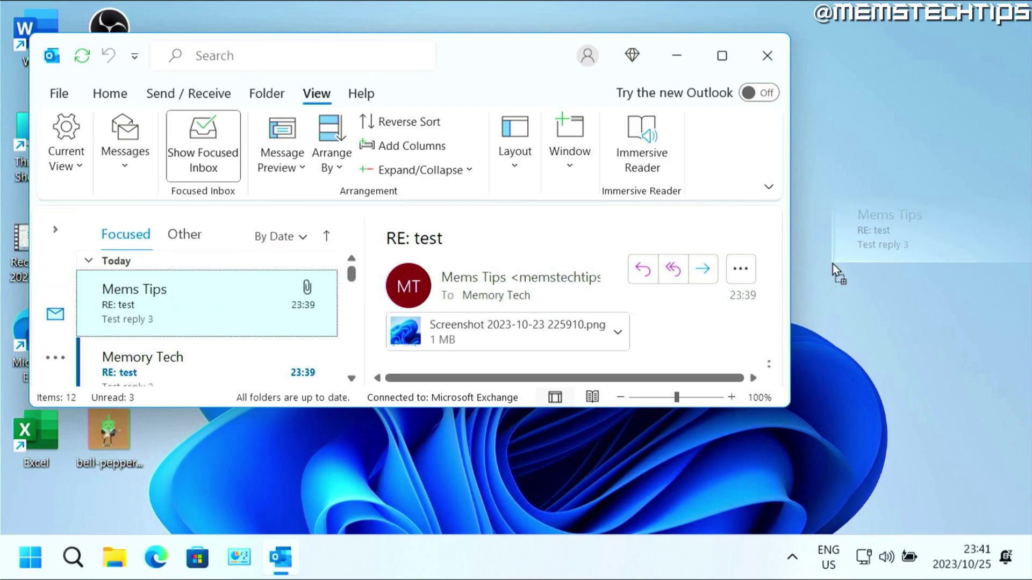
mouse_move(832, 263)
mouse_down()
mouse_move(874, 170)
mouse_move(843, 131)
mouse_up()
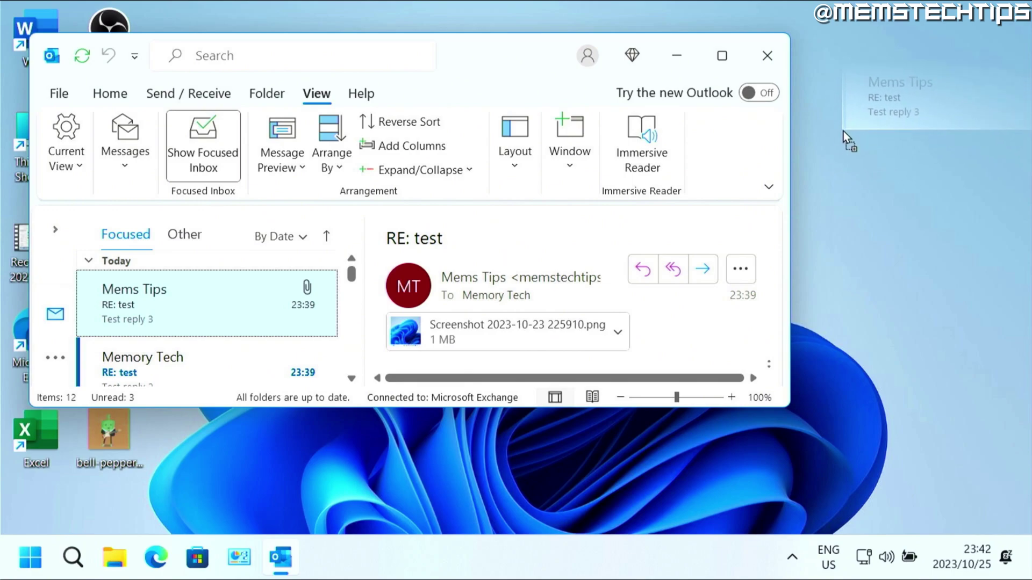
drag(843, 131, 844, 131)
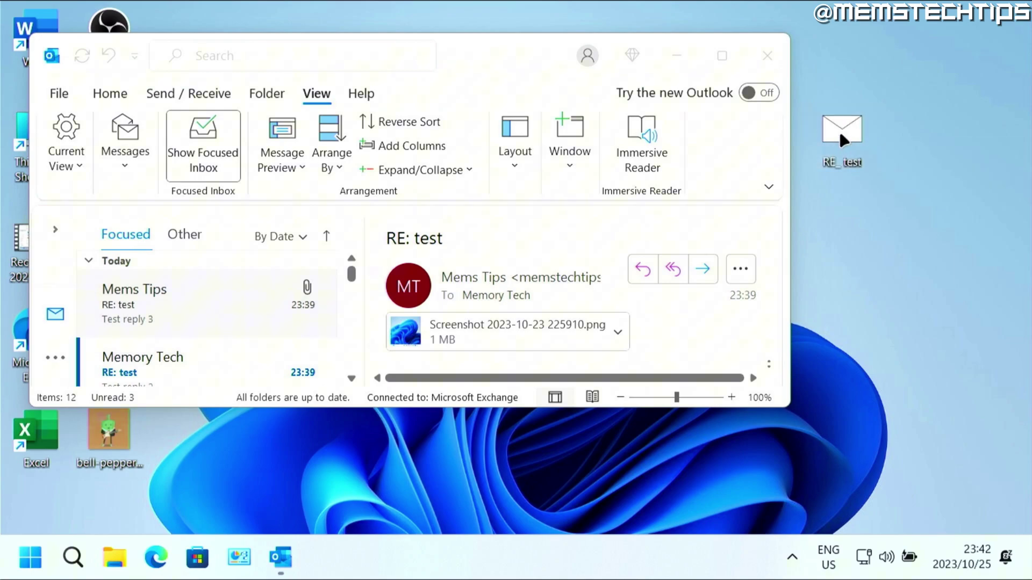
Confirm in Properties that RE_ test is a 1.29 MB Outlook .msg item on the Desktop
right_click(838, 136)
click(638, 380)
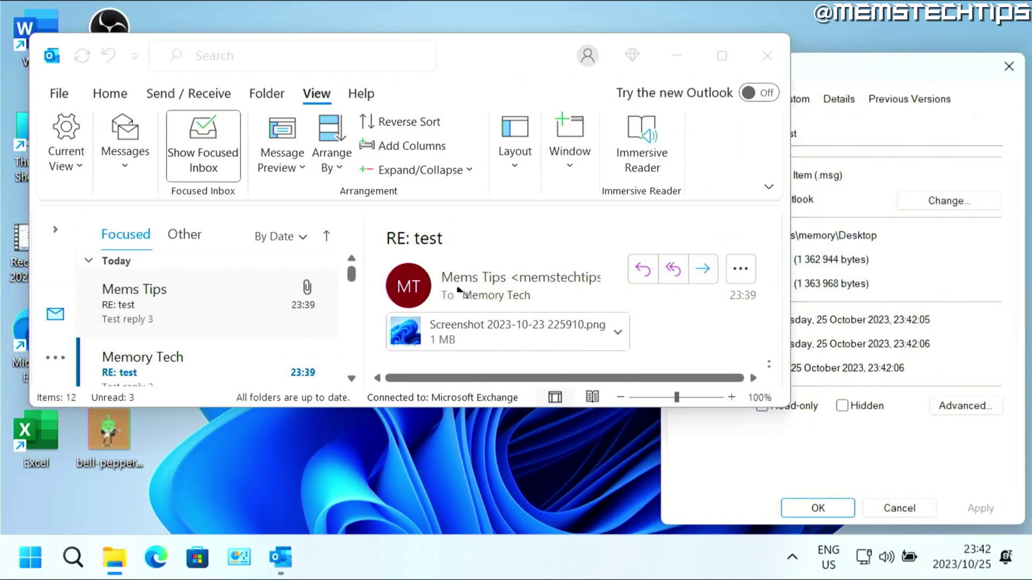
drag(881, 73, 870, 70)
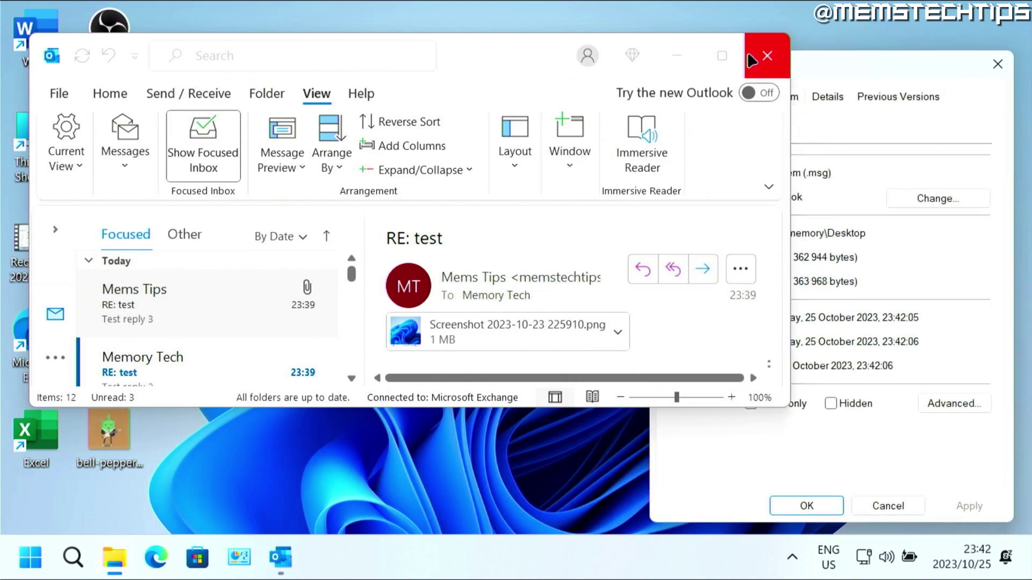
click(676, 55)
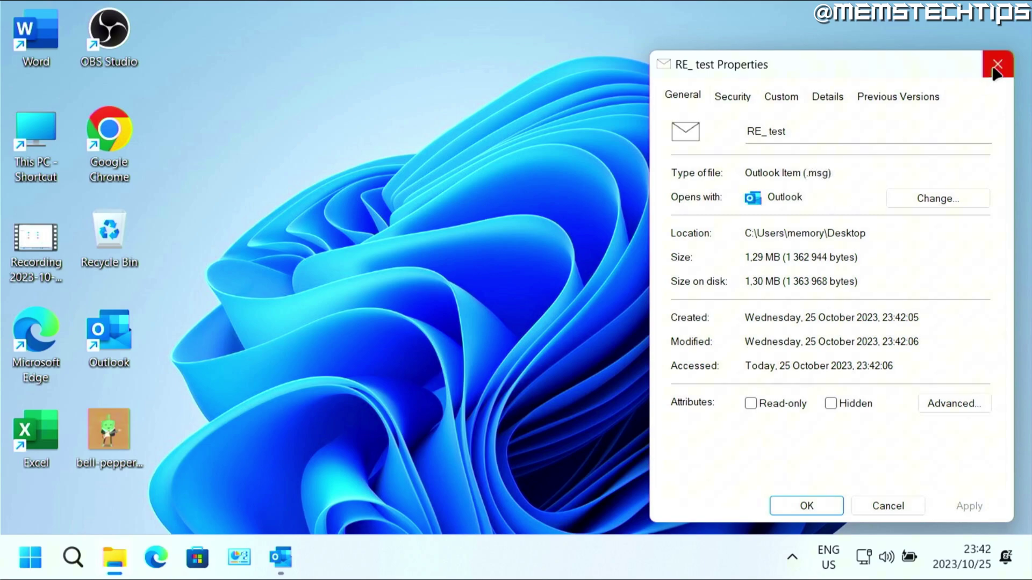
click(997, 65)
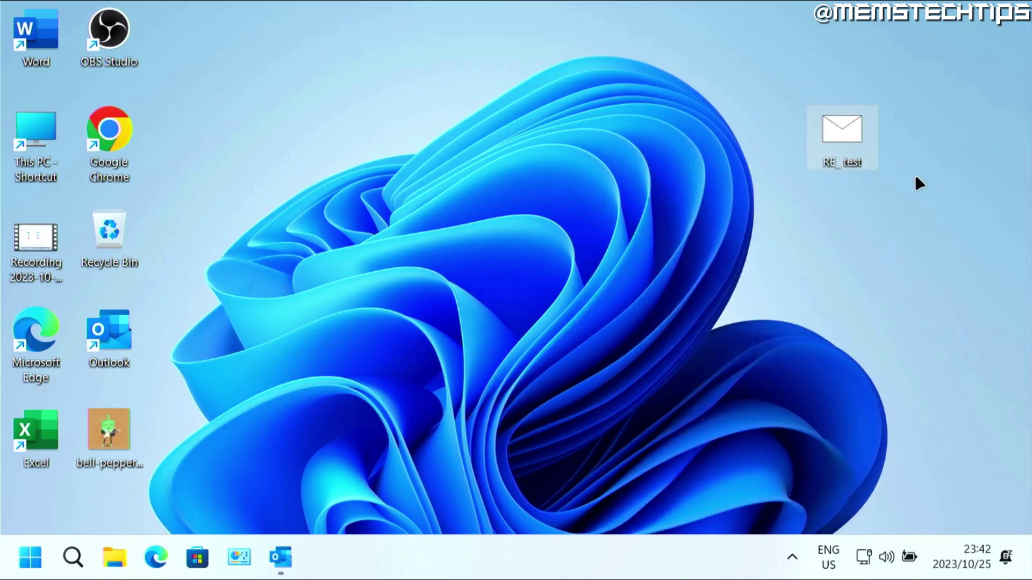
Open RE_ test to check its text and image, then move its icon top-right
double_click(842, 133)
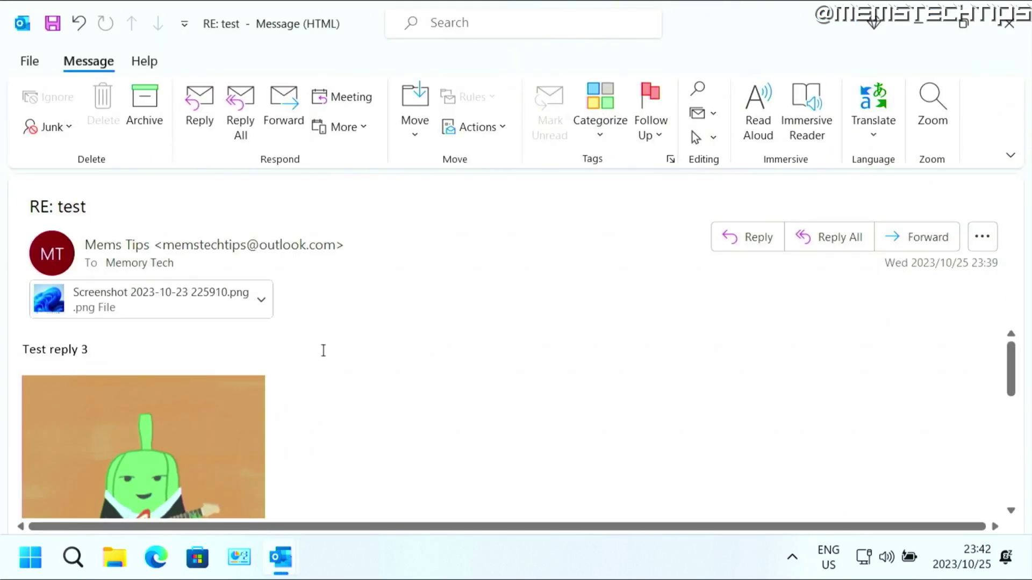
scroll(318, 350, down, 3)
scroll(318, 353, down, 3)
scroll(318, 360, up, 1)
scroll(320, 362, up, 5)
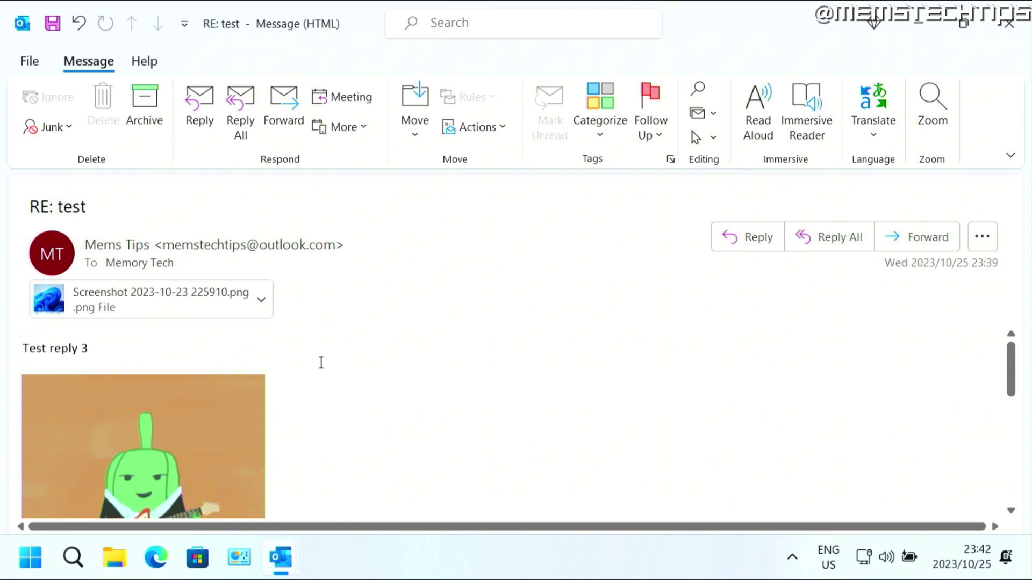
scroll(299, 370, down, 5)
scroll(303, 369, up, 5)
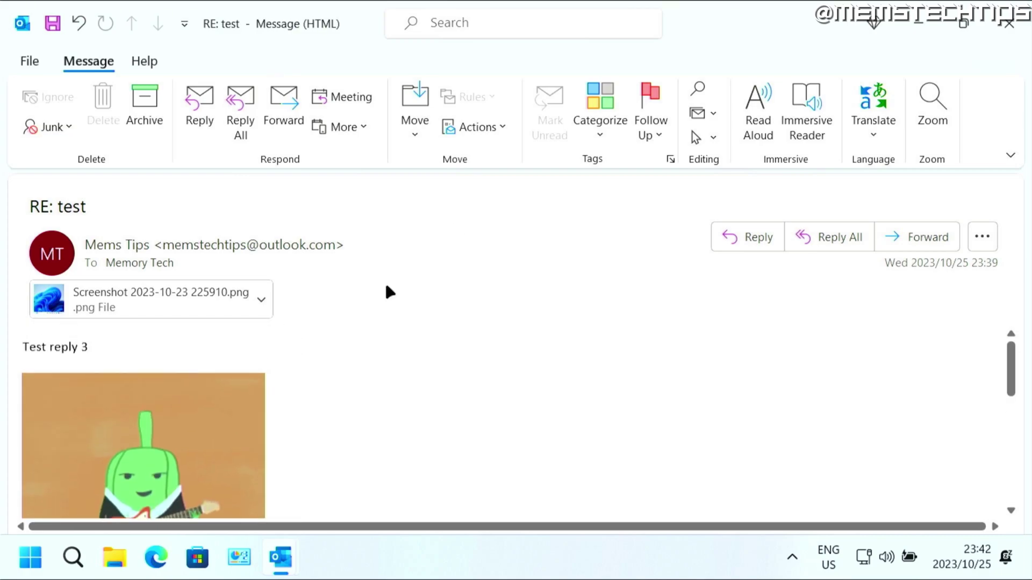
click(1008, 24)
mouse_move(933, 207)
mouse_down()
mouse_move(848, 153)
mouse_move(979, 37)
mouse_up()
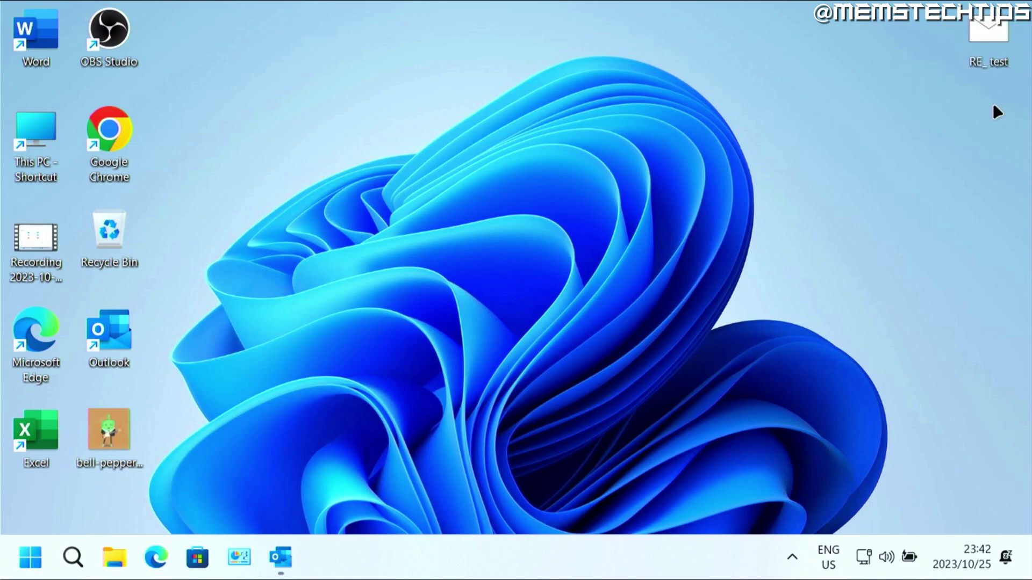
mouse_move(992, 107)
mouse_down()
mouse_move(959, 40)
mouse_move(918, 24)
mouse_up()
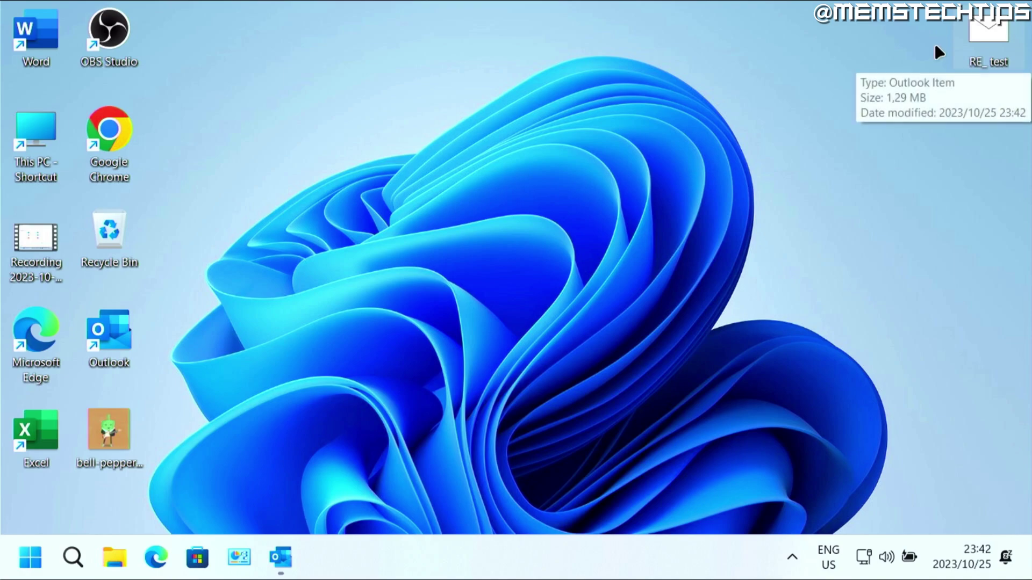
Reopen the RE_ test message to review it again, then close it and reselect its icon
double_click(977, 40)
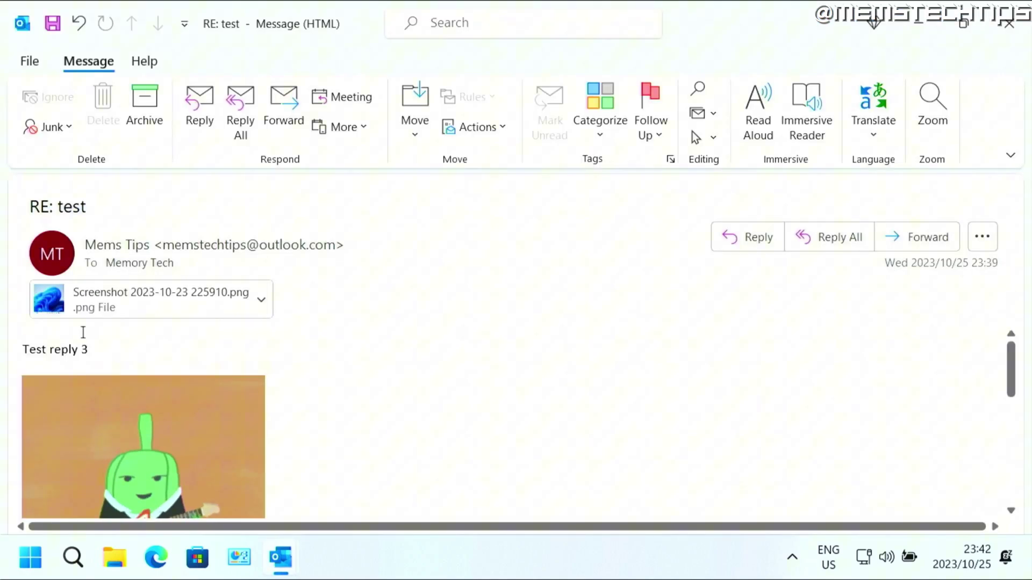
scroll(162, 338, down, 3)
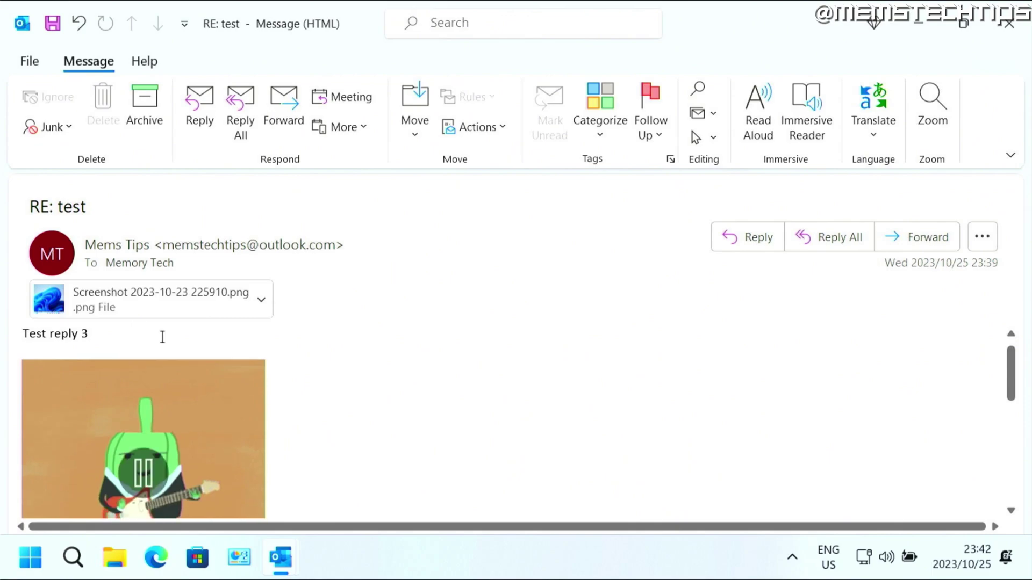
click(1020, 30)
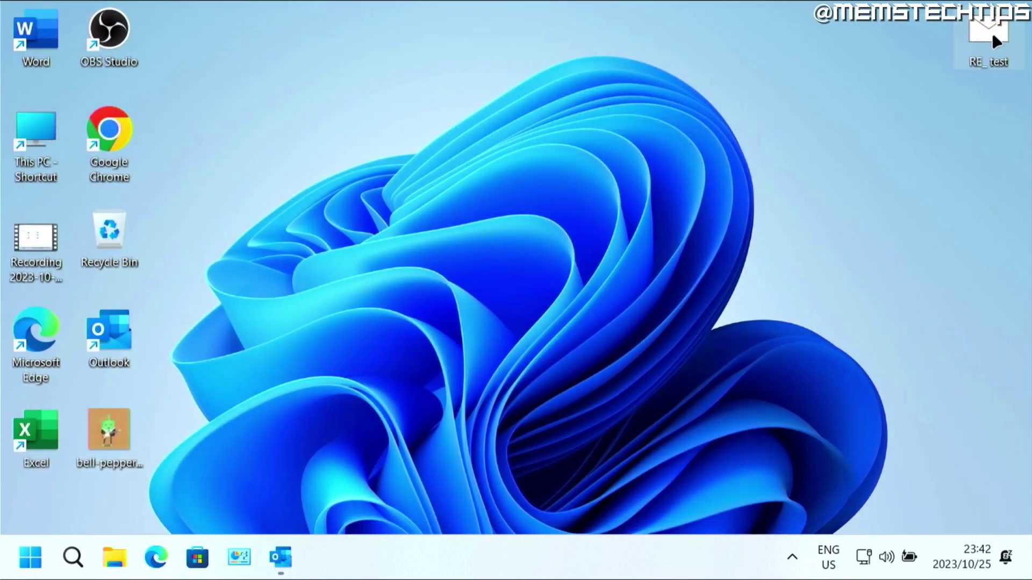
drag(916, 105, 997, 29)
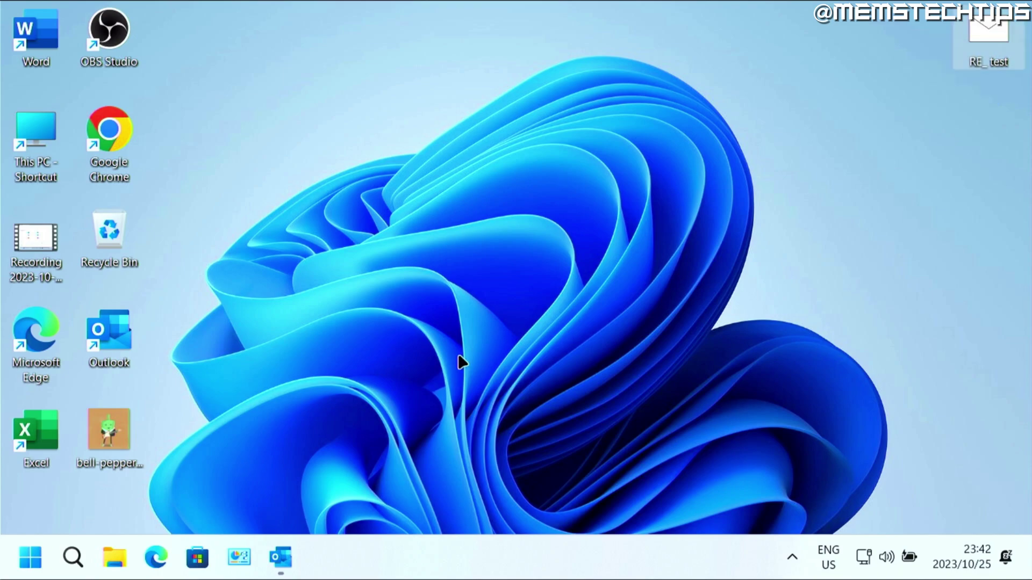
Select the Mems Tips Test 2, DeviantArt and 23:22 messages in the Outlook inbox
click(281, 556)
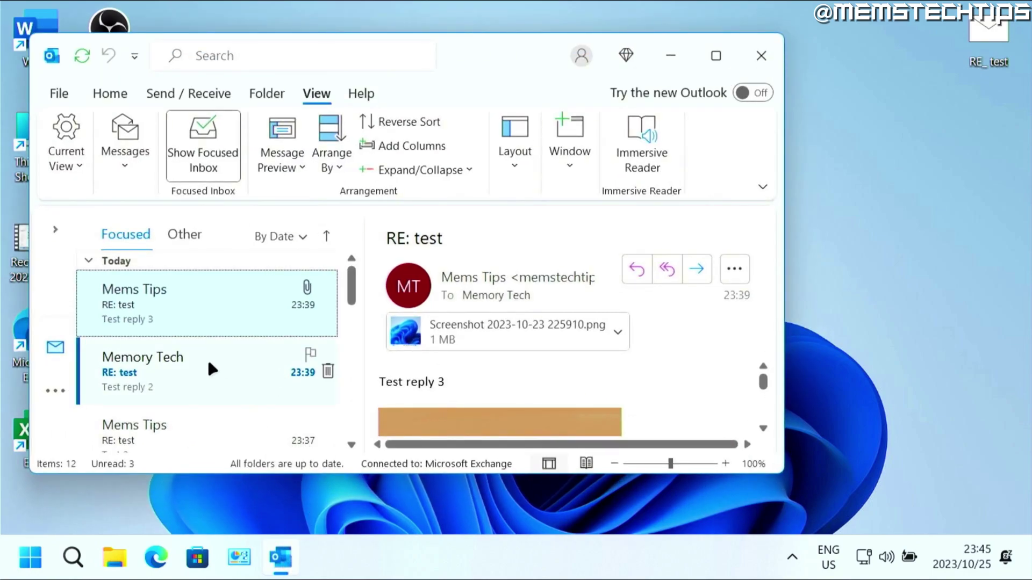
scroll(206, 358, down, 2)
scroll(197, 352, down, 1)
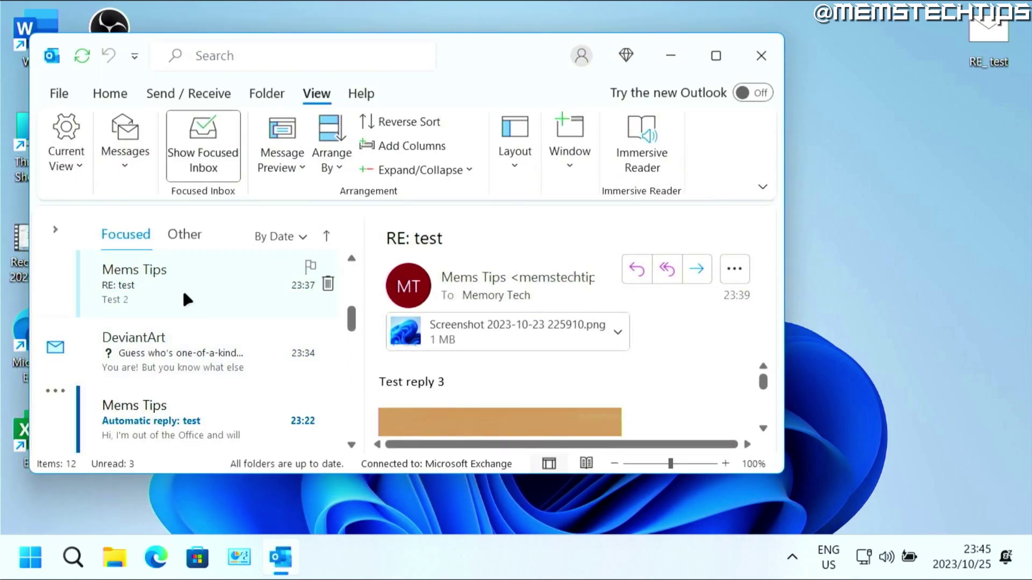
click(196, 309)
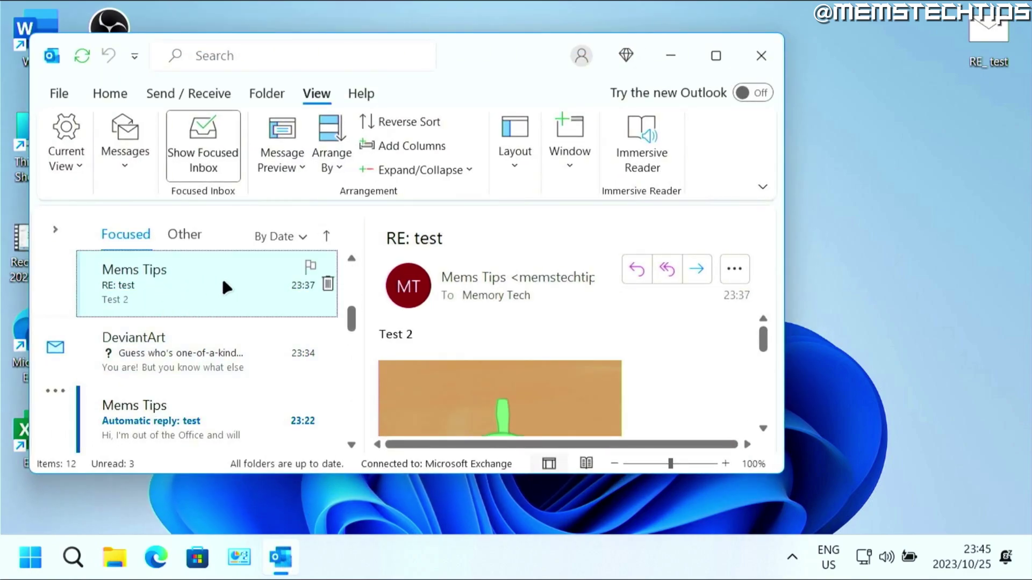
click(180, 347)
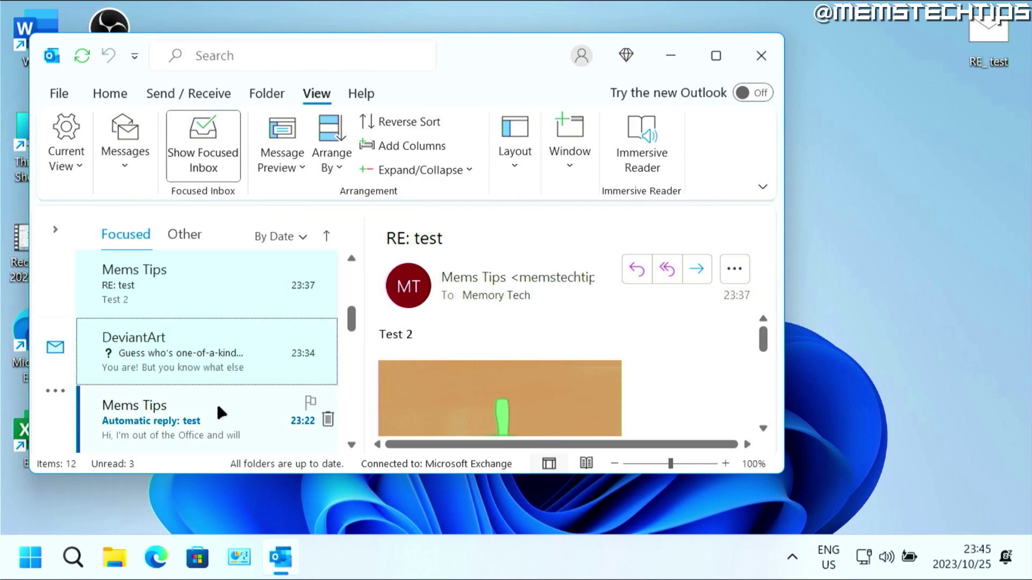
click(187, 401)
scroll(188, 395, down, 1)
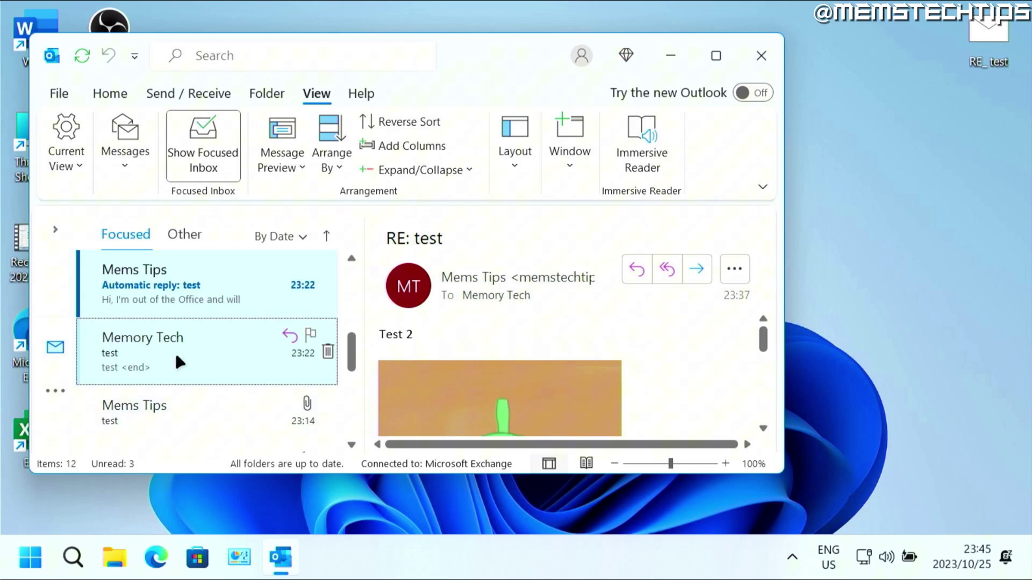
scroll(180, 345, down, 1)
scroll(179, 345, down, 1)
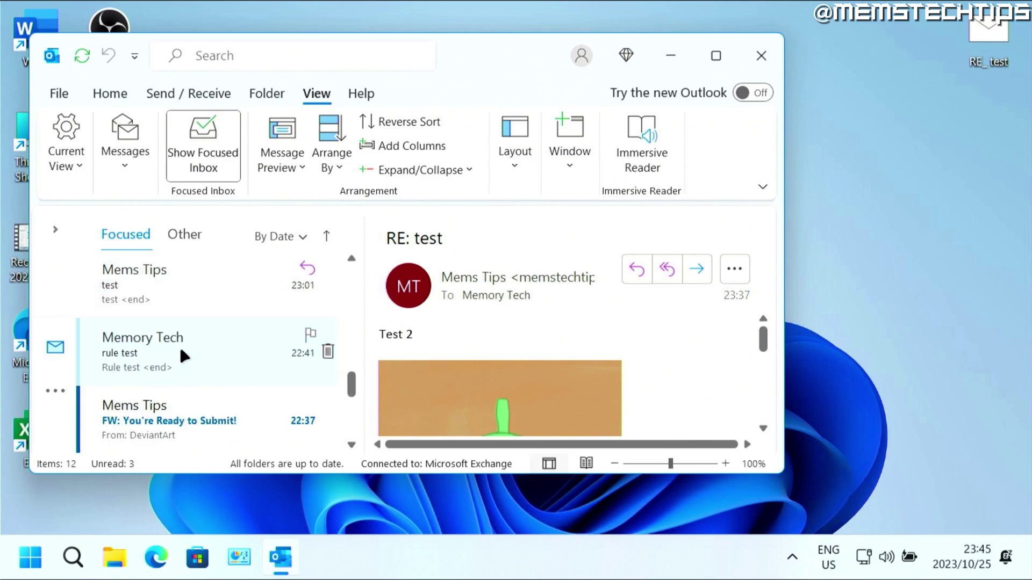
scroll(182, 344, up, 2)
scroll(191, 346, up, 1)
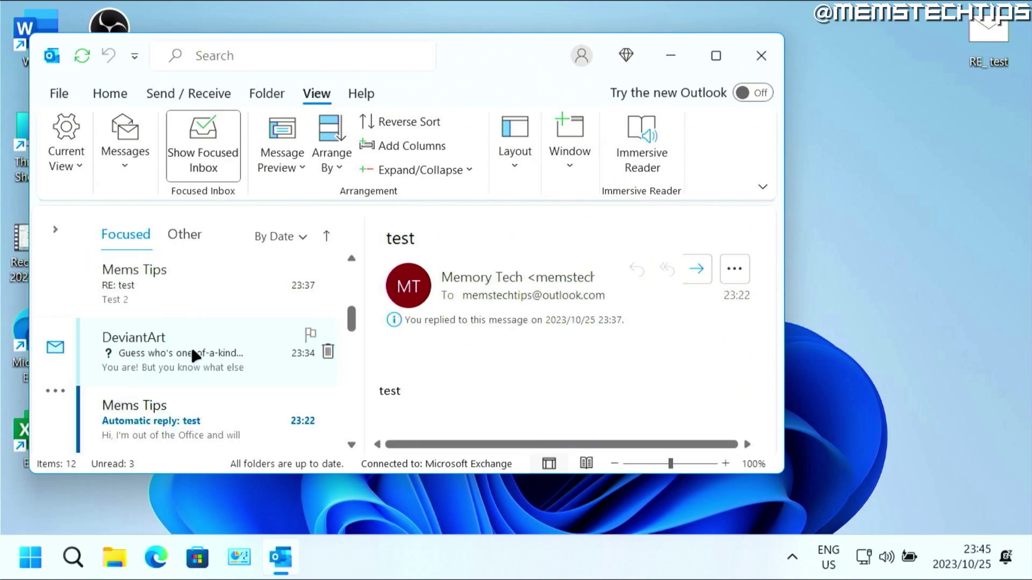
scroll(192, 347, down, 1)
scroll(191, 347, down, 1)
scroll(190, 346, down, 1)
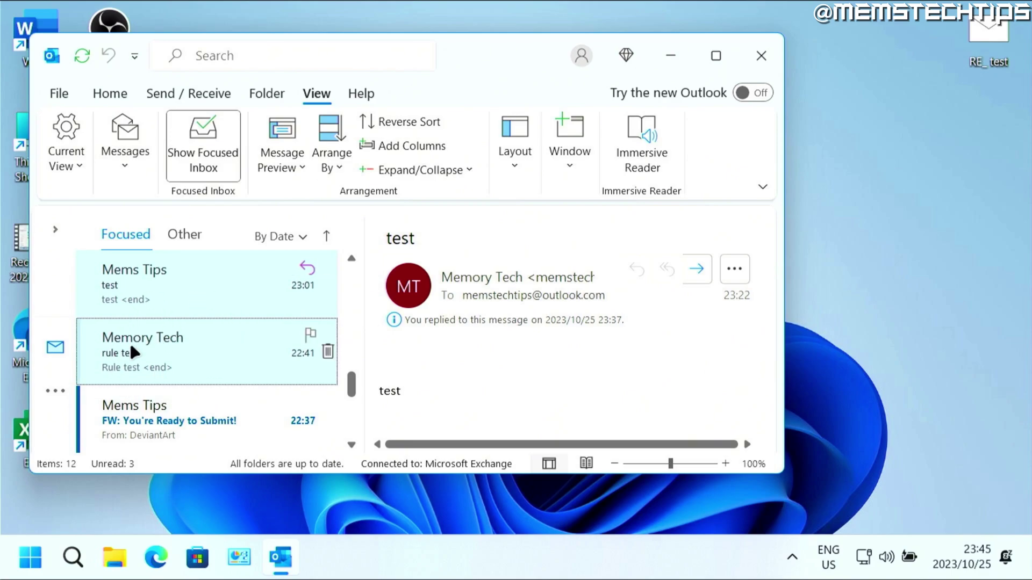
Drag the selected emails to the desktop as rule test, test, test (1) and test (2)
drag(141, 350, 819, 206)
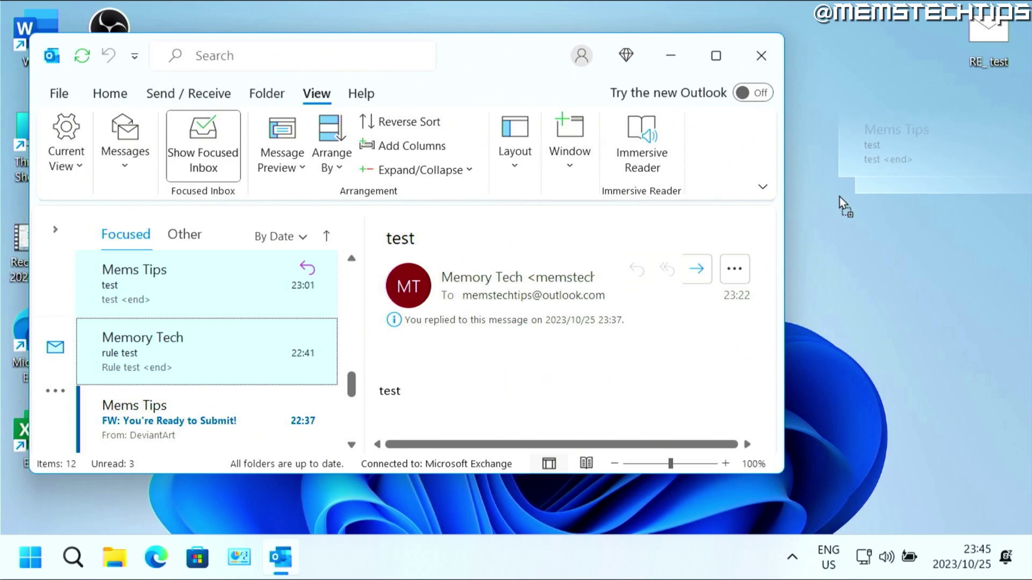
mouse_move(819, 205)
mouse_down()
mouse_move(820, 165)
mouse_move(835, 184)
mouse_up()
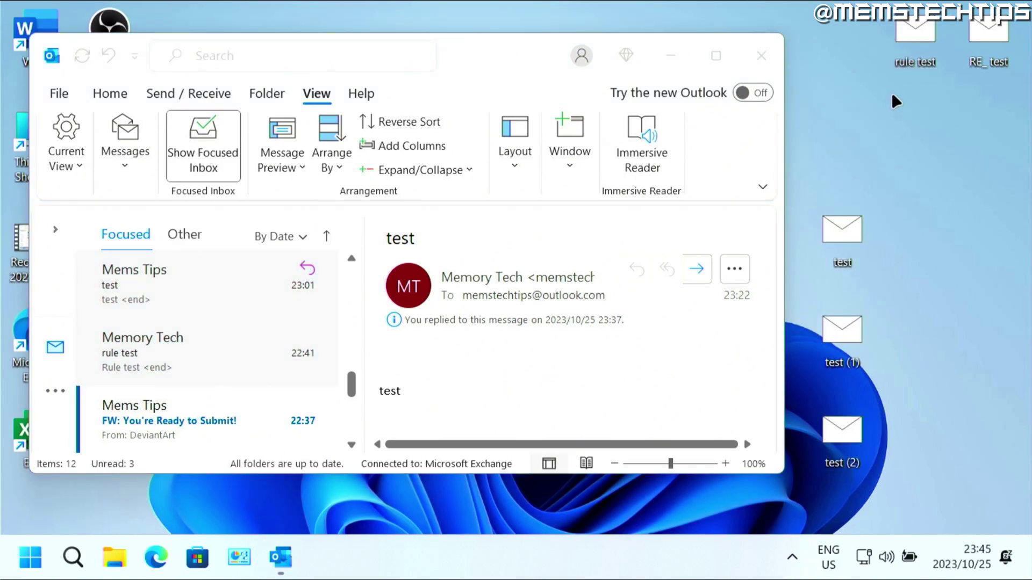
drag(894, 483, 846, 22)
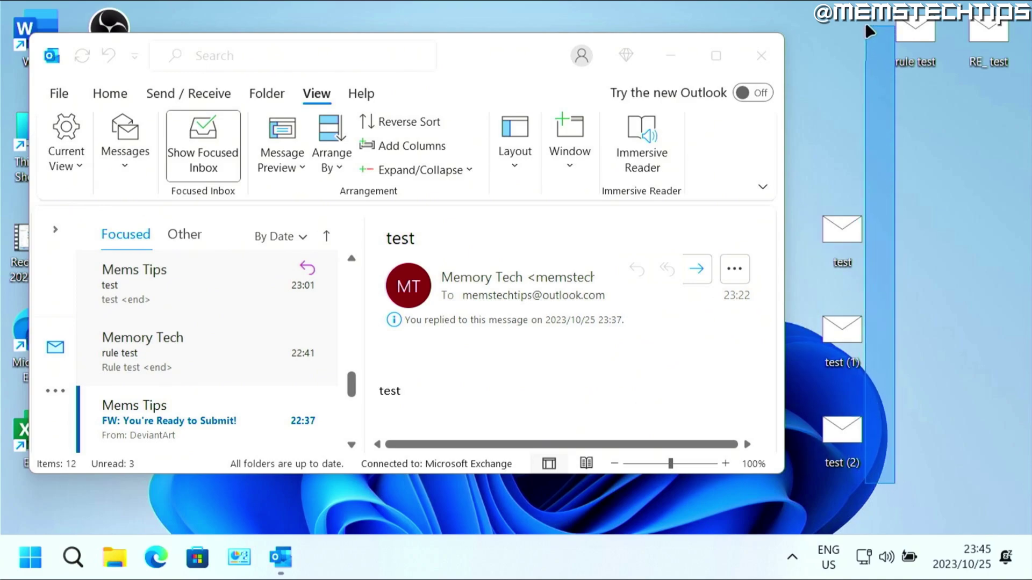
Reselect the rule test file on the desktop and start a new email
click(935, 209)
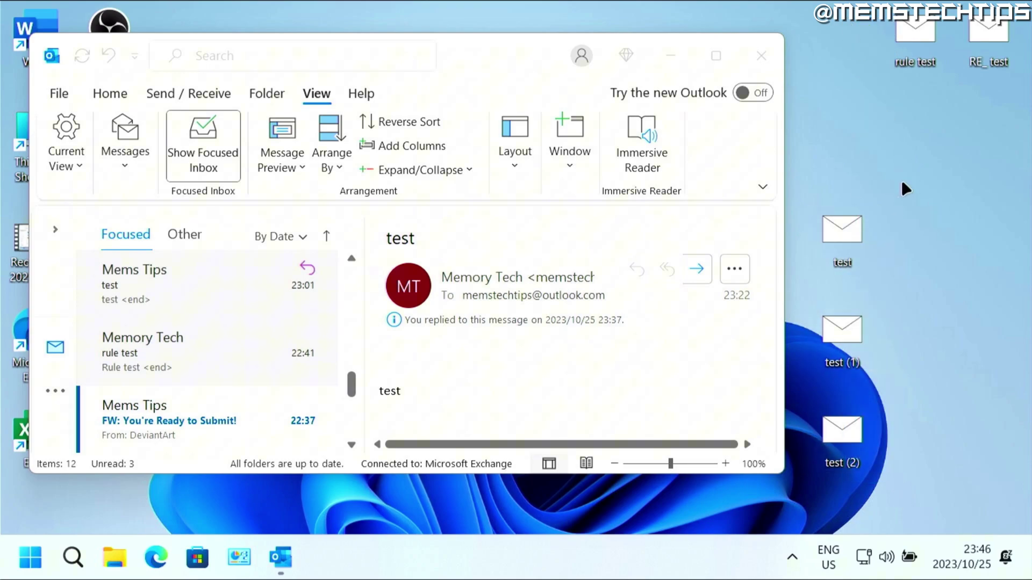
drag(871, 96, 947, 20)
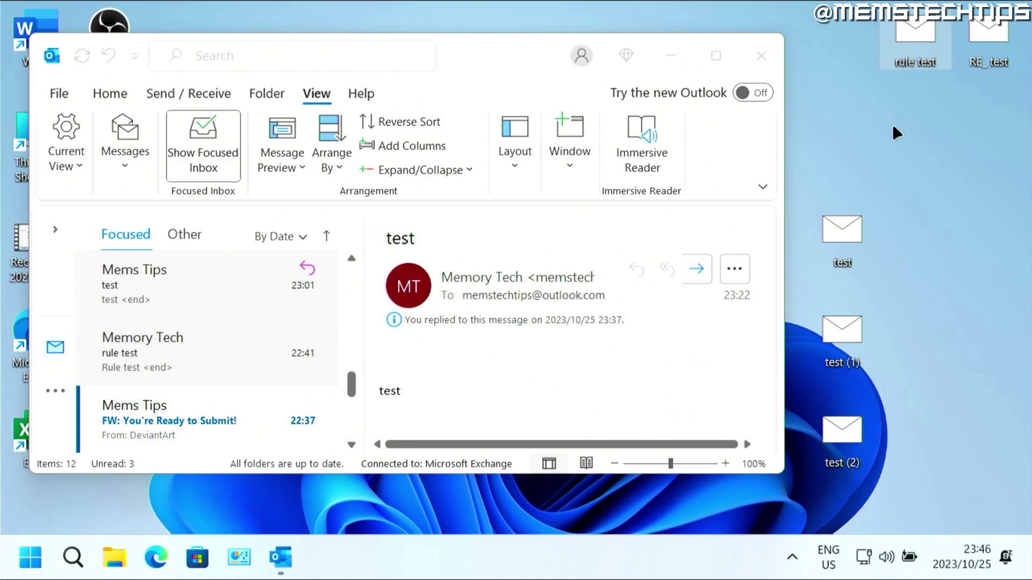
click(111, 93)
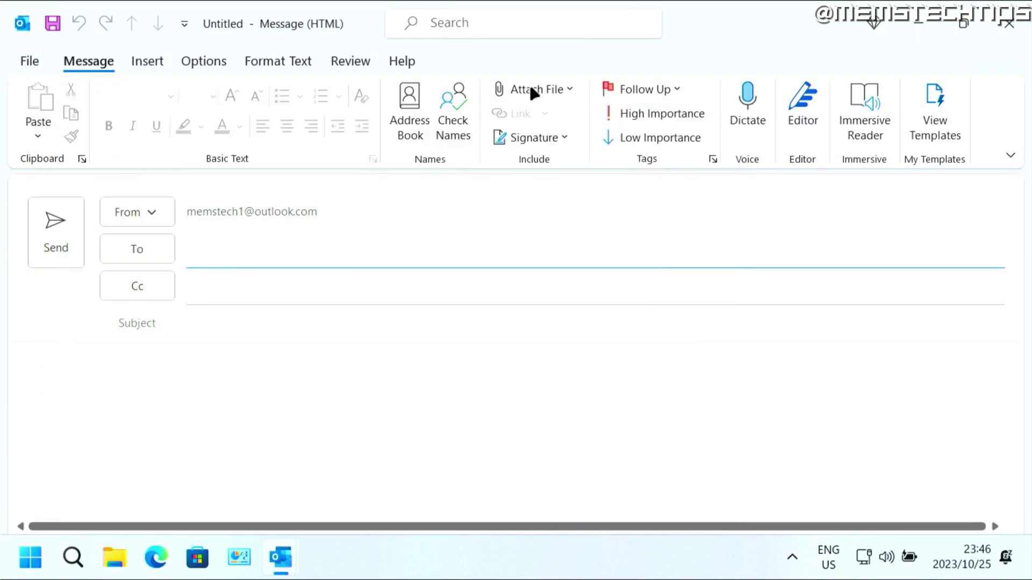
Attach the desktop RE_ test file to the new message and open the attachment
click(532, 88)
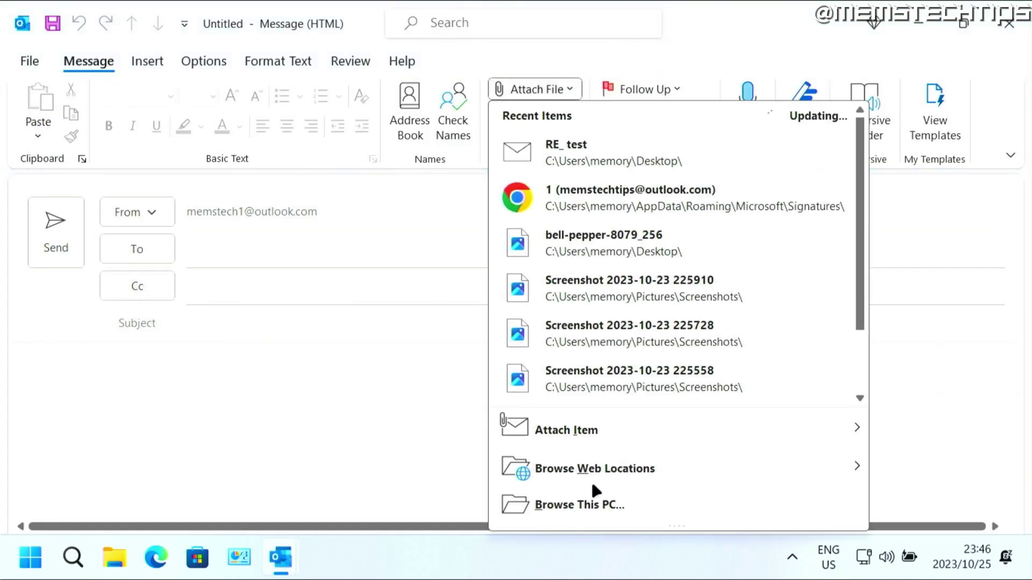
click(588, 500)
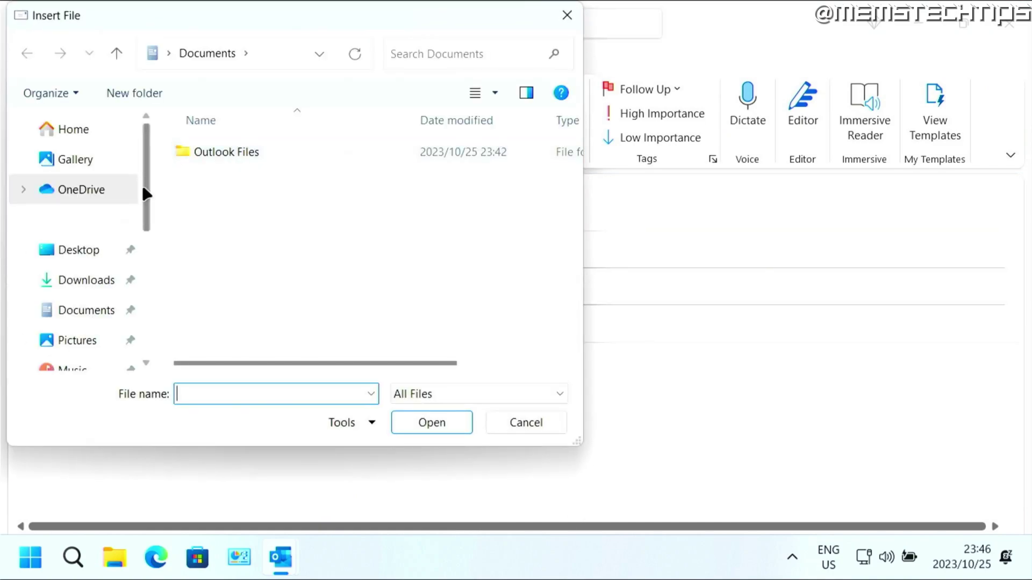
click(80, 251)
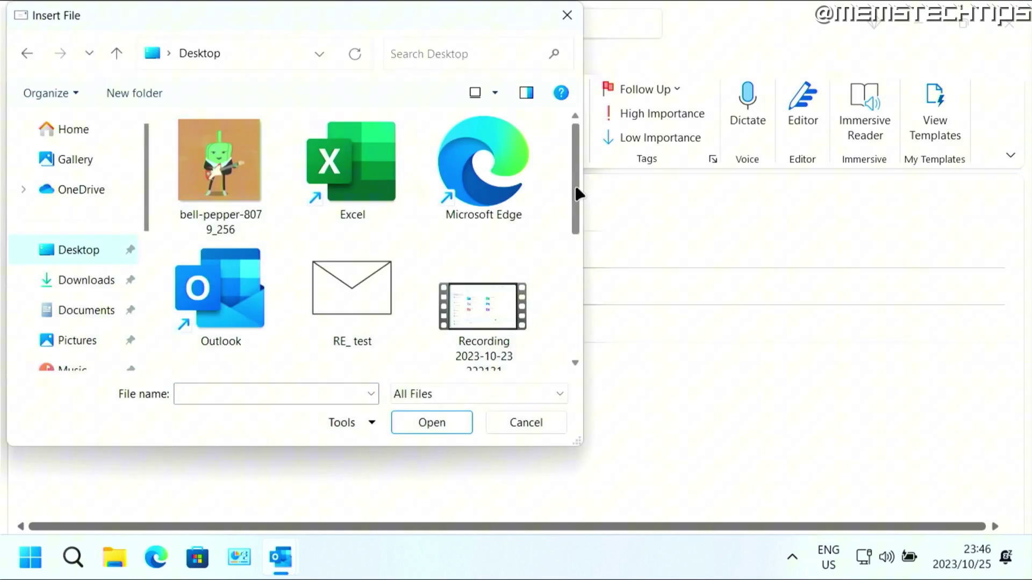
drag(576, 193, 577, 228)
click(317, 214)
click(432, 422)
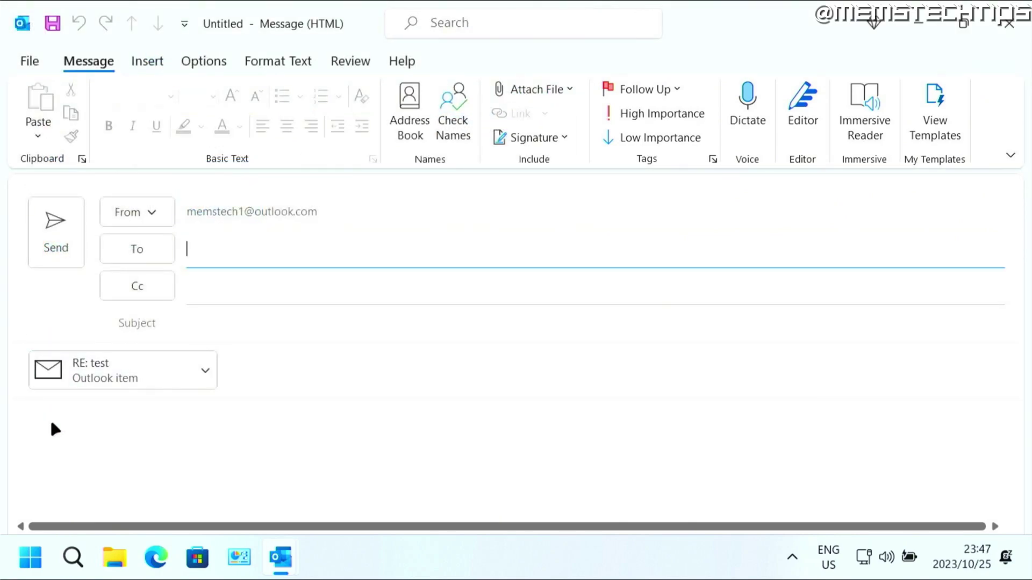
double_click(113, 374)
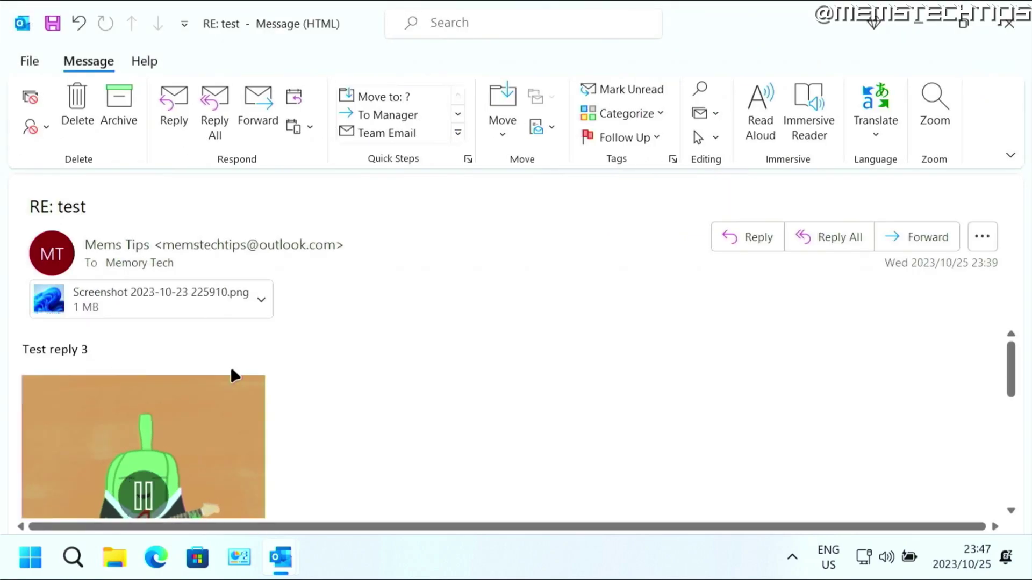
scroll(233, 371, down, 5)
scroll(235, 371, down, 1)
scroll(237, 373, up, 3)
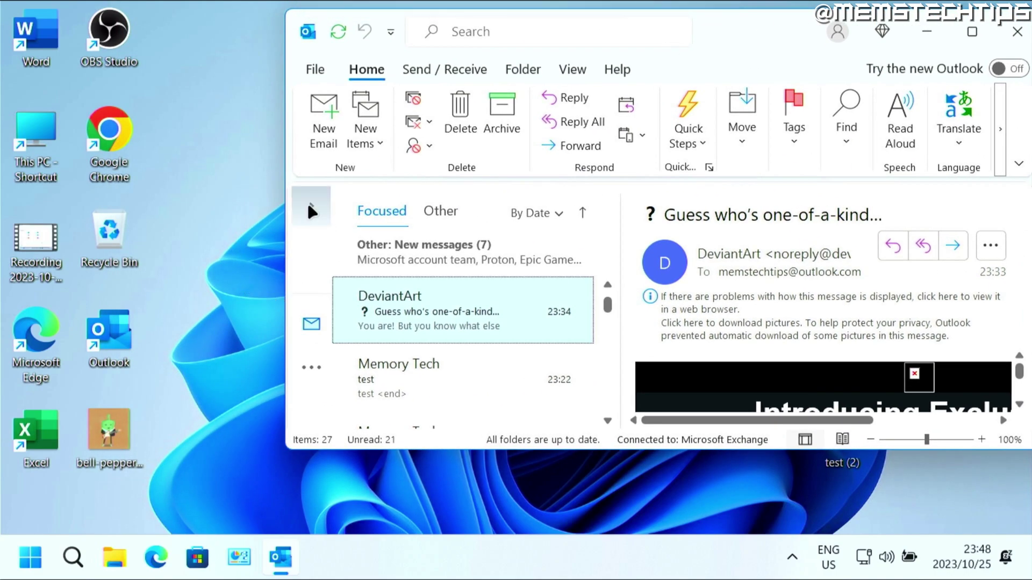
Maximize Outlook and show the Inbox folder's messages
click(307, 204)
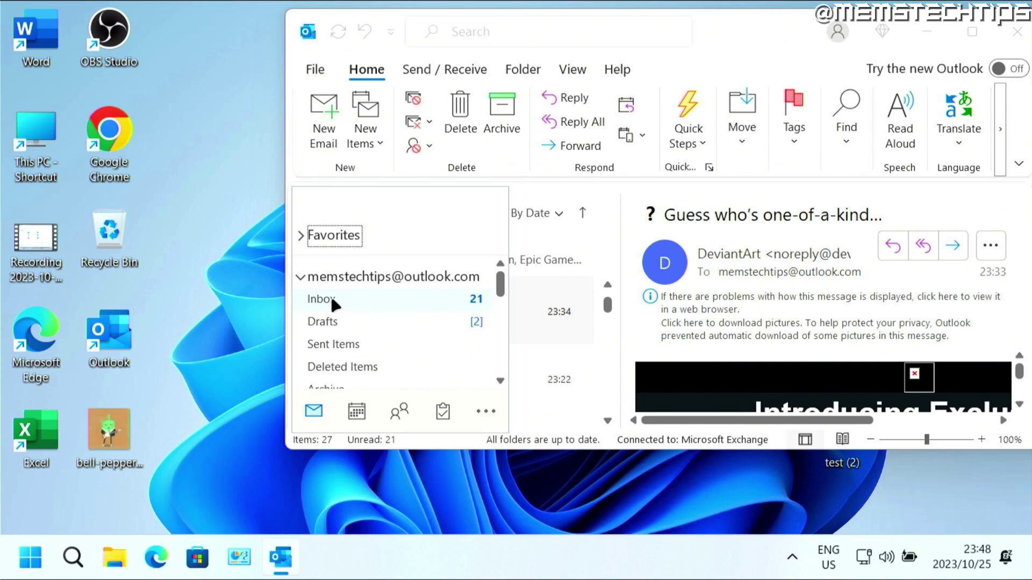
mouse_move(356, 301)
mouse_down()
mouse_move(195, 183)
mouse_move(192, 217)
mouse_up()
click(535, 314)
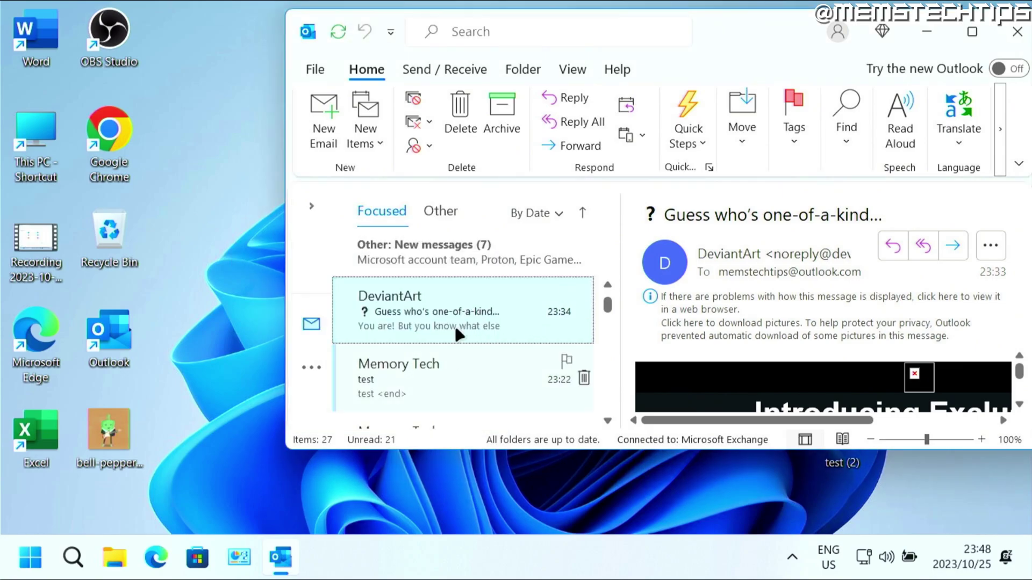
click(969, 32)
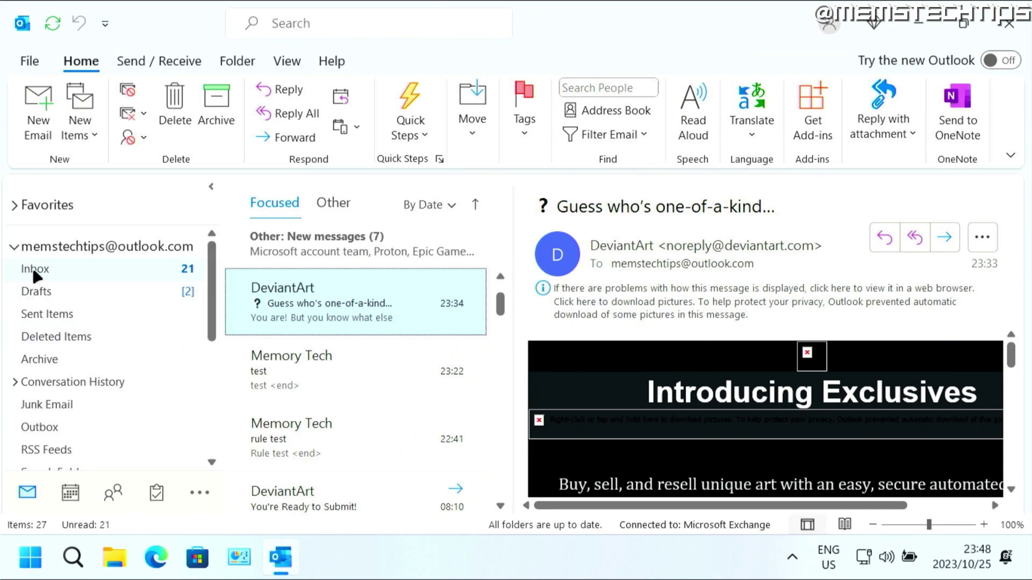
click(41, 270)
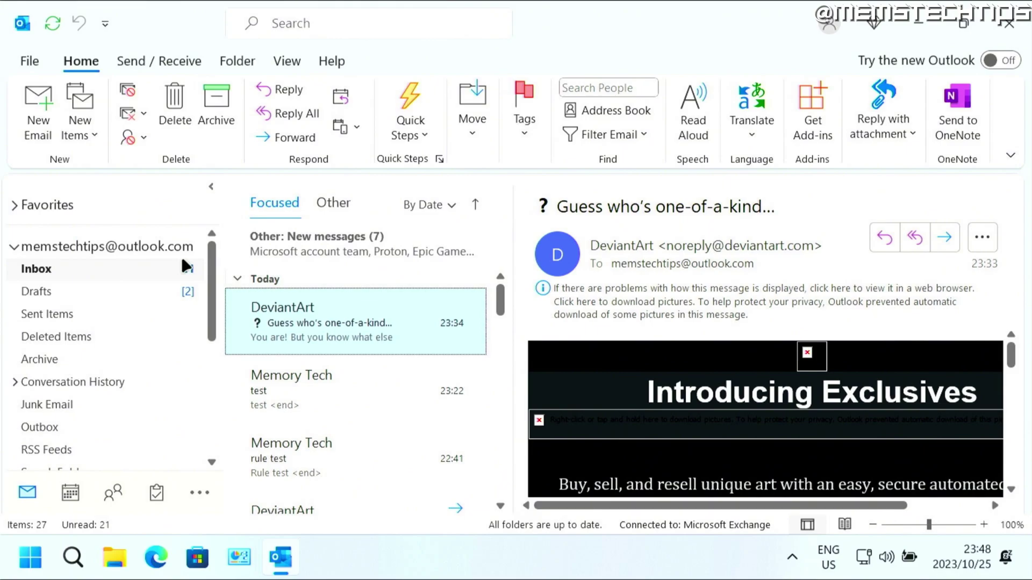
Create a desktop folder named Inbox and place it in the top-right corner
click(920, 29)
right_click(401, 102)
mouse_move(454, 297)
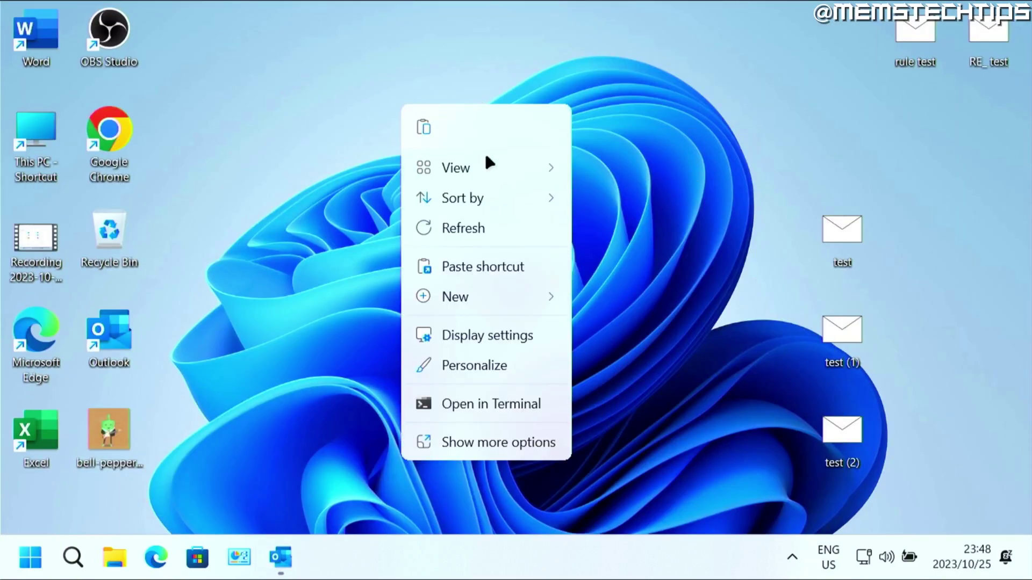
click(633, 24)
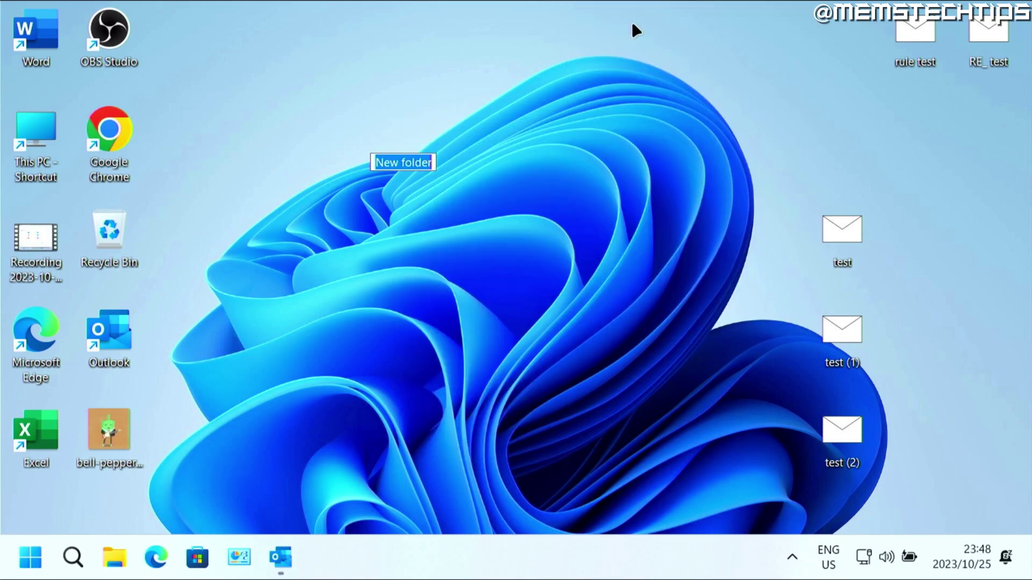
text(Inbox)
key(Return)
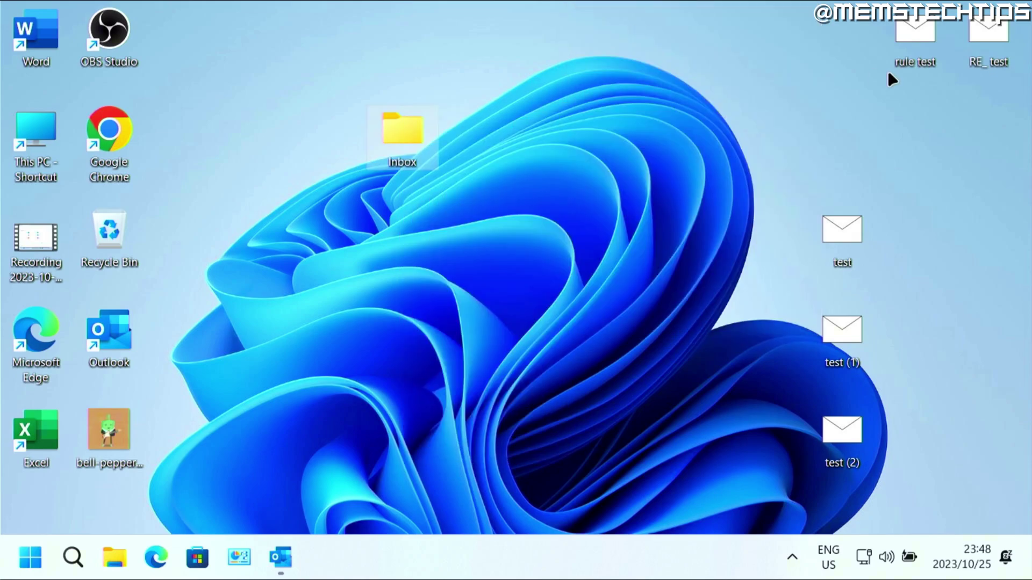
drag(403, 129, 988, 131)
Restore Outlook and select all 27 Inbox messages with Ctrl+A
click(279, 557)
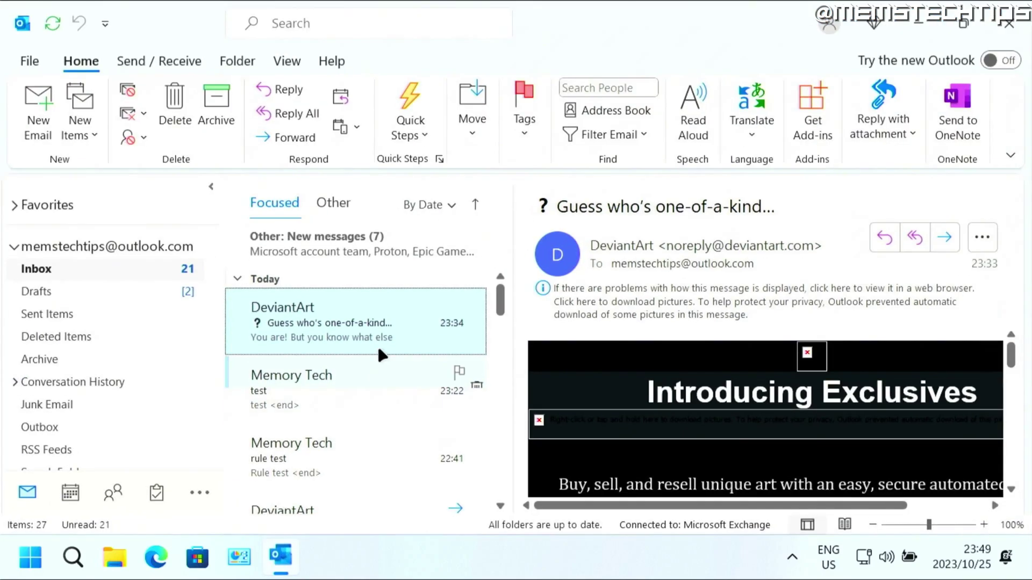
click(38, 273)
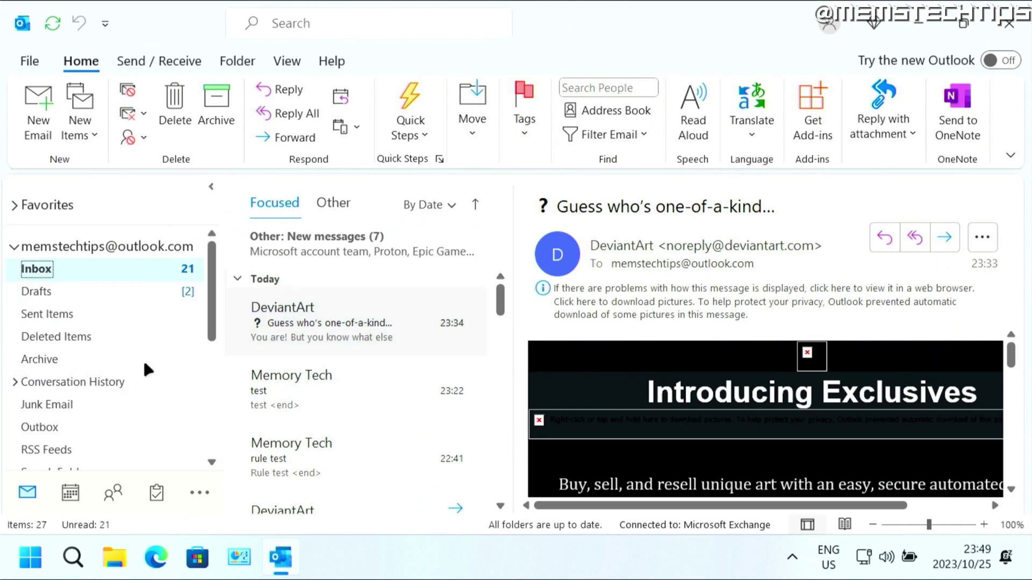
click(348, 318)
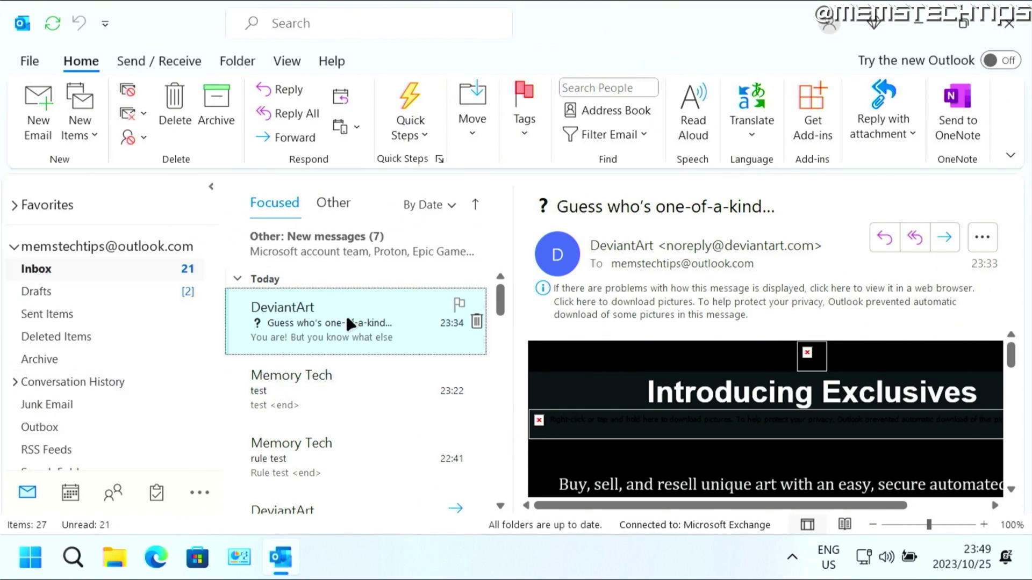
key(ctrl+a)
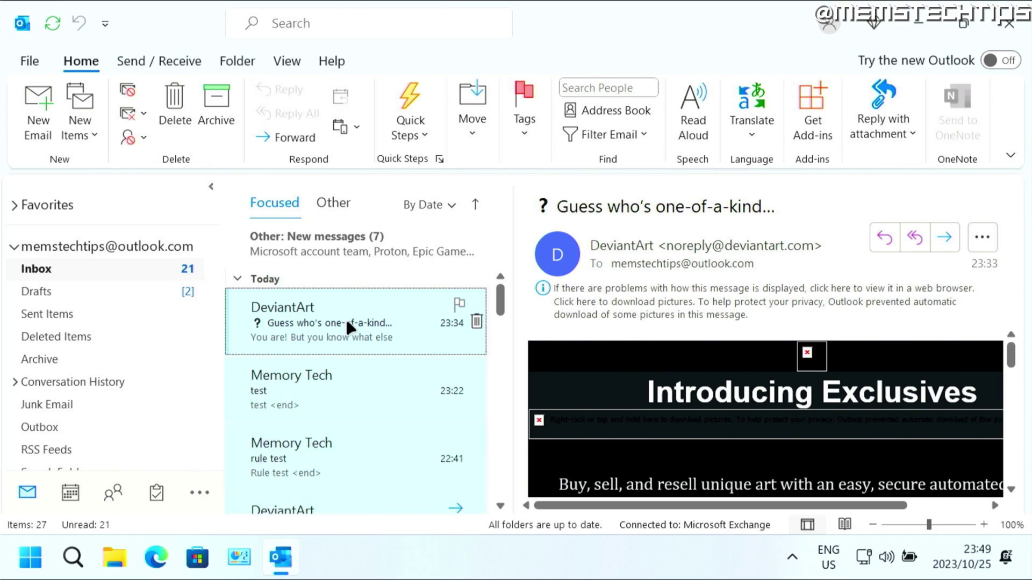
drag(499, 301, 500, 376)
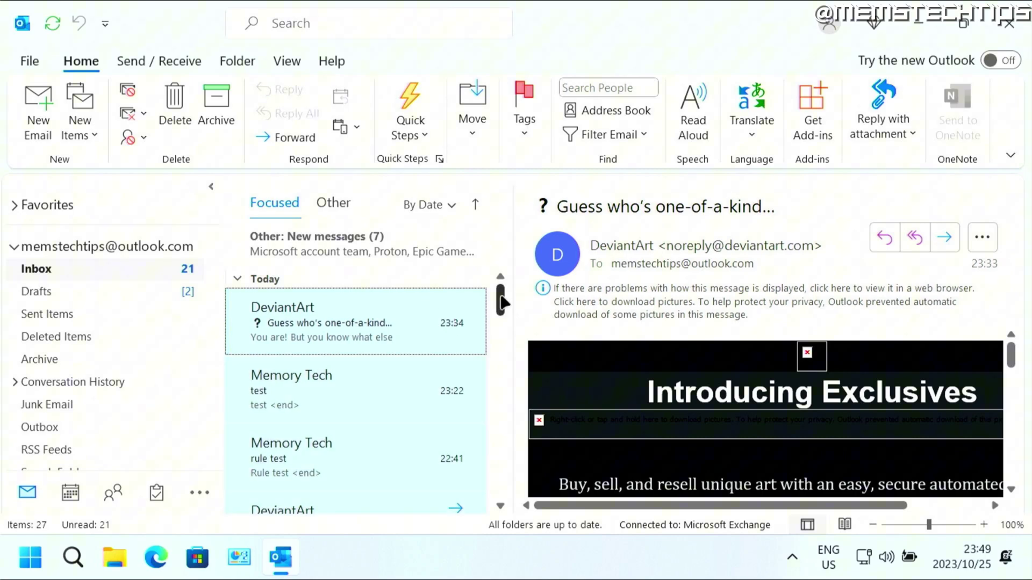
scroll(384, 359, down, 3)
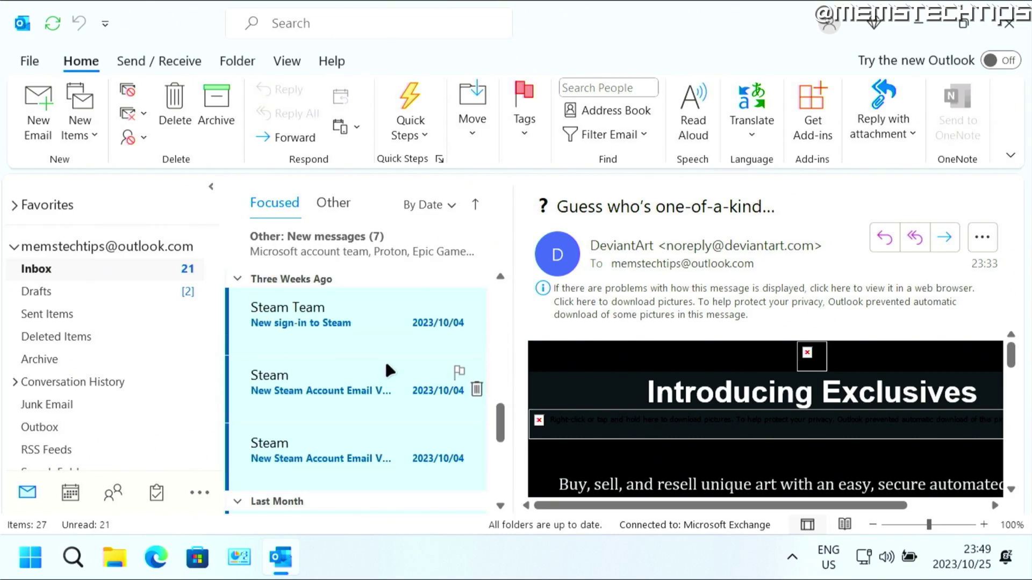
scroll(388, 362, down, 3)
scroll(390, 362, down, 2)
scroll(399, 360, up, 6)
scroll(398, 359, up, 8)
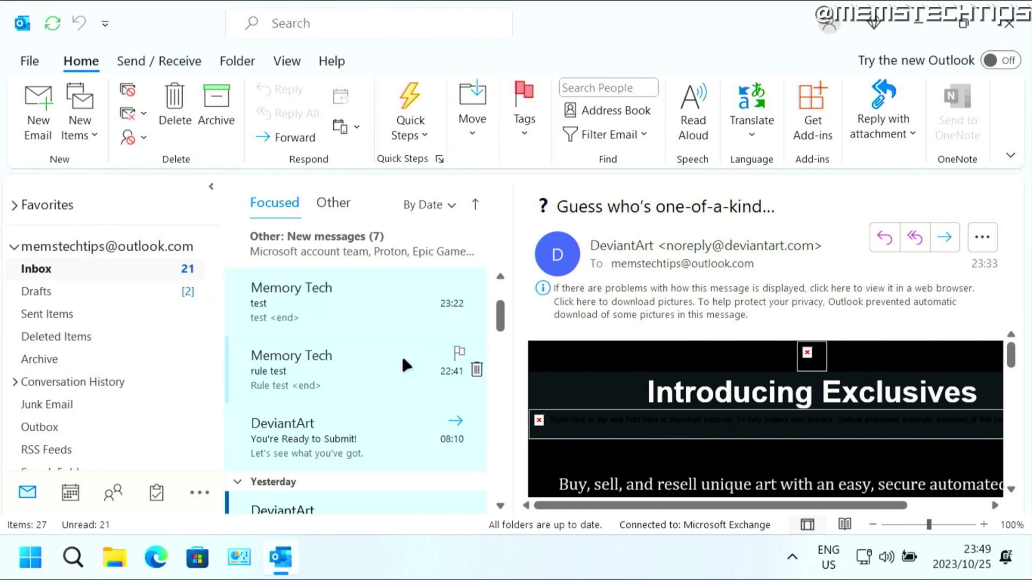
scroll(402, 354, up, 3)
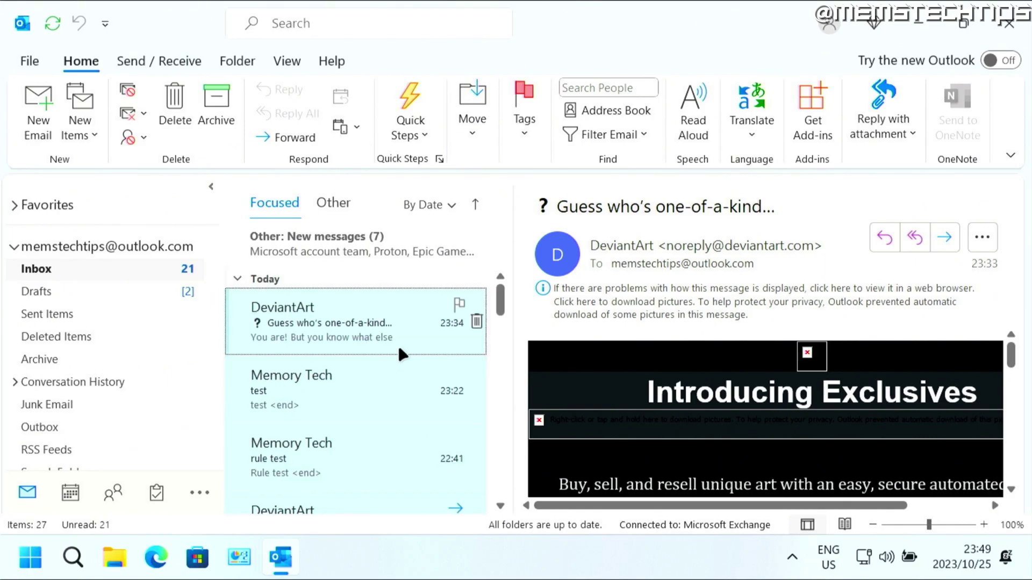
Drop the selected Inbox emails from a restored Outlook window into the desktop Inbox folder, then open it
click(960, 20)
drag(768, 38, 509, 62)
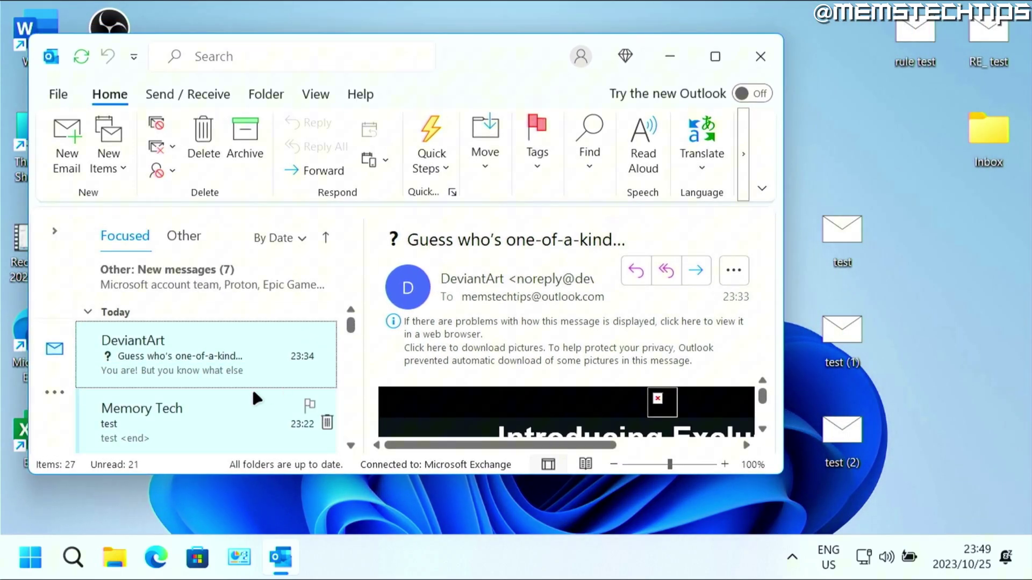
scroll(222, 386, down, 3)
scroll(221, 386, down, 5)
scroll(223, 387, up, 5)
scroll(226, 396, up, 3)
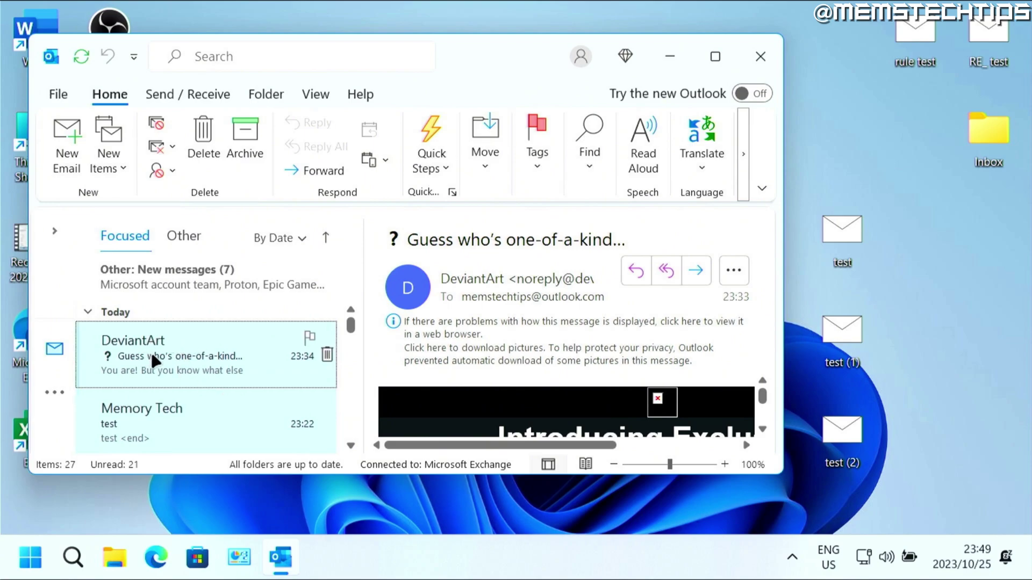
drag(151, 350, 989, 143)
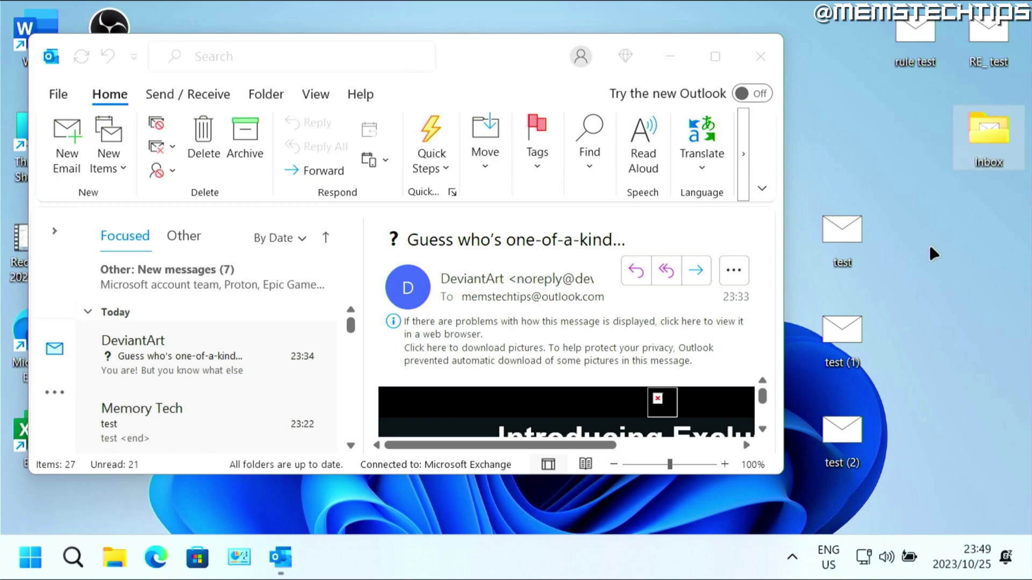
double_click(990, 128)
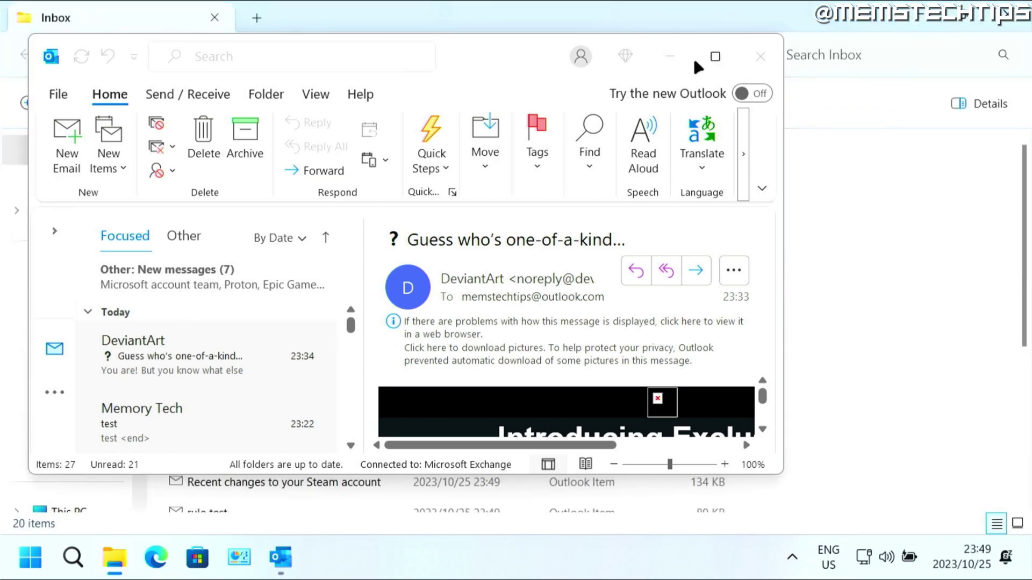
Minimize Outlook to reveal the Inbox folder's 20 saved email files
click(671, 56)
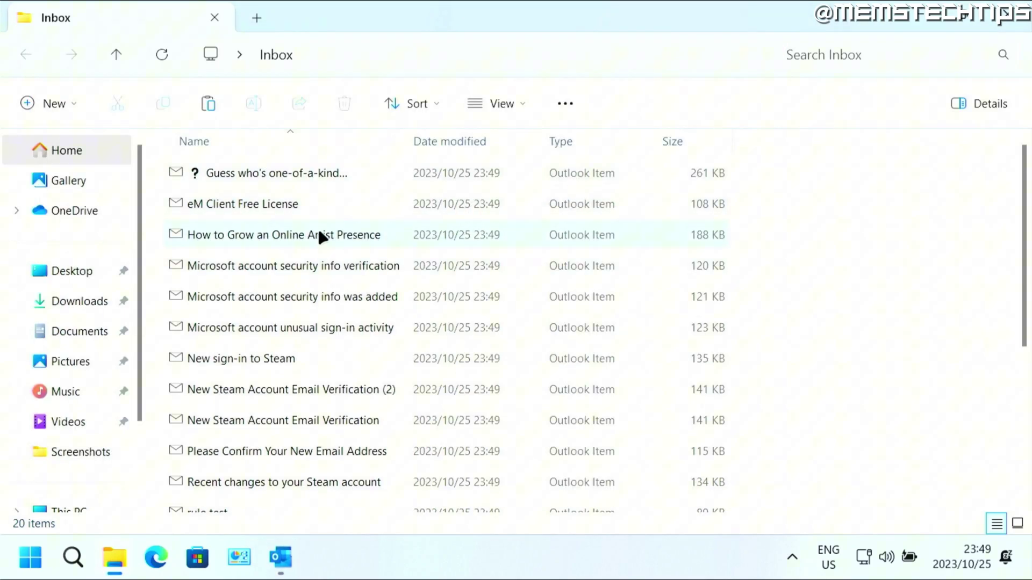
scroll(345, 225, down, 3)
scroll(351, 231, up, 3)
scroll(352, 240, down, 3)
scroll(352, 239, up, 1)
scroll(353, 240, up, 2)
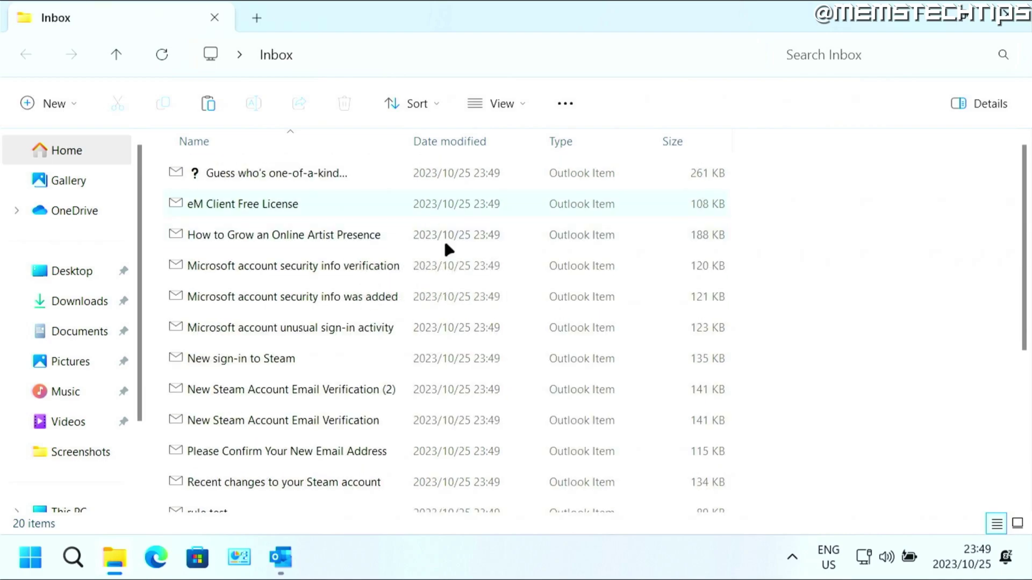